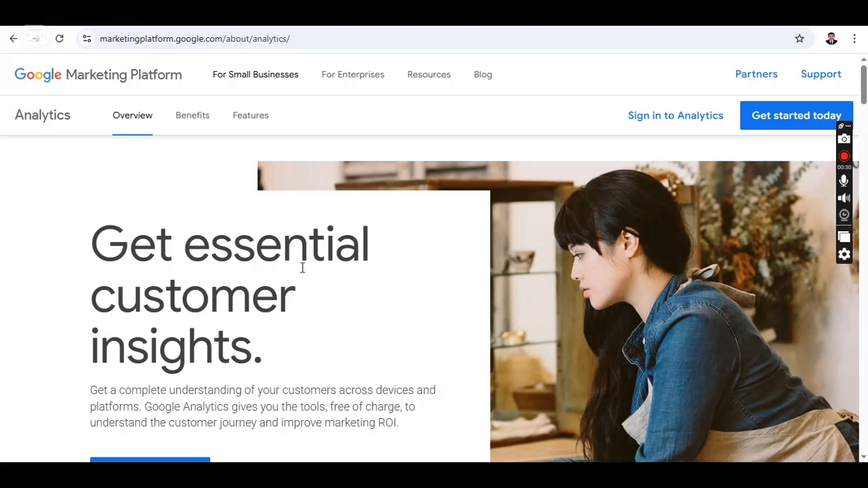
- Examine the Google Analytics product page through its benefits, integrations and resources, and open the Google Marketing Platform overview
scroll(151, 285, down, 3)
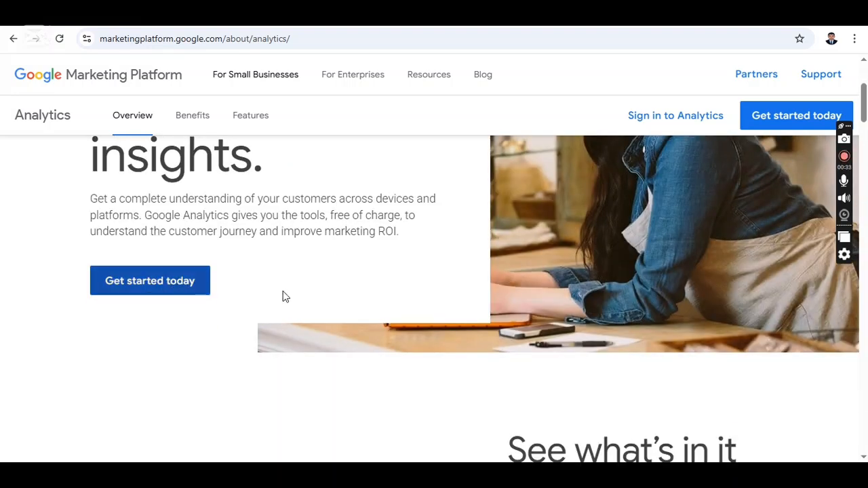
scroll(306, 301, down, 3)
scroll(327, 305, down, 8)
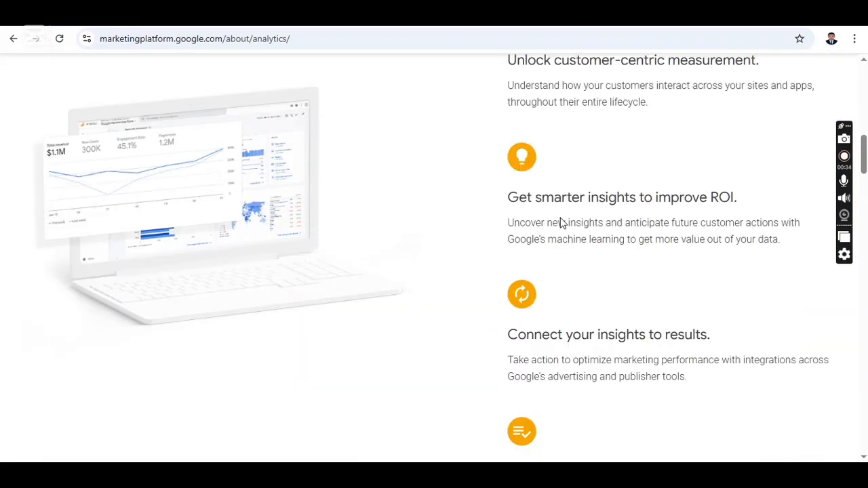
scroll(602, 325, down, 4)
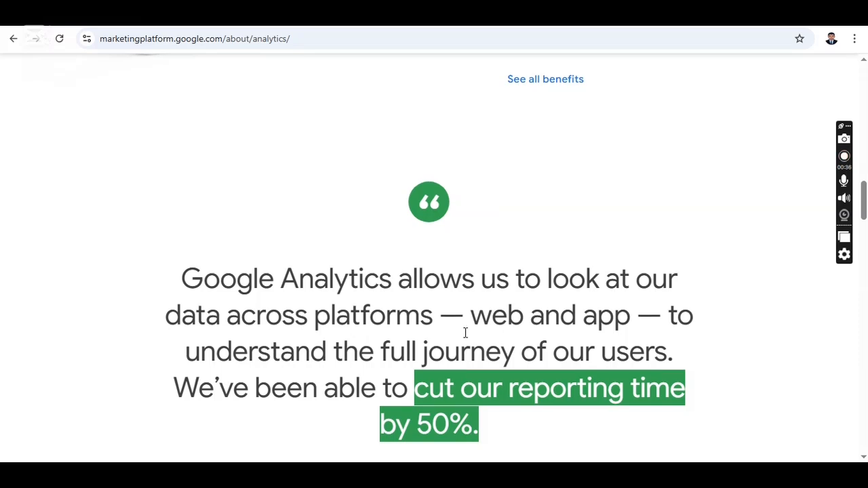
scroll(463, 333, down, 4)
scroll(391, 283, down, 9)
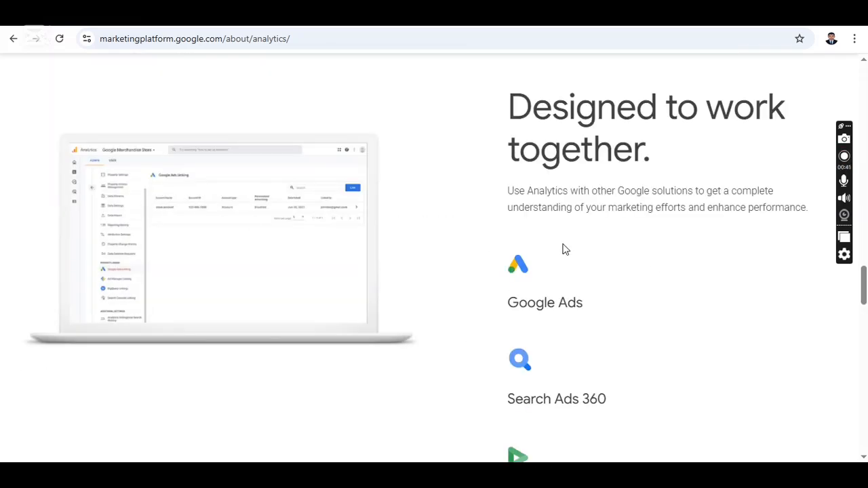
scroll(569, 247, down, 3)
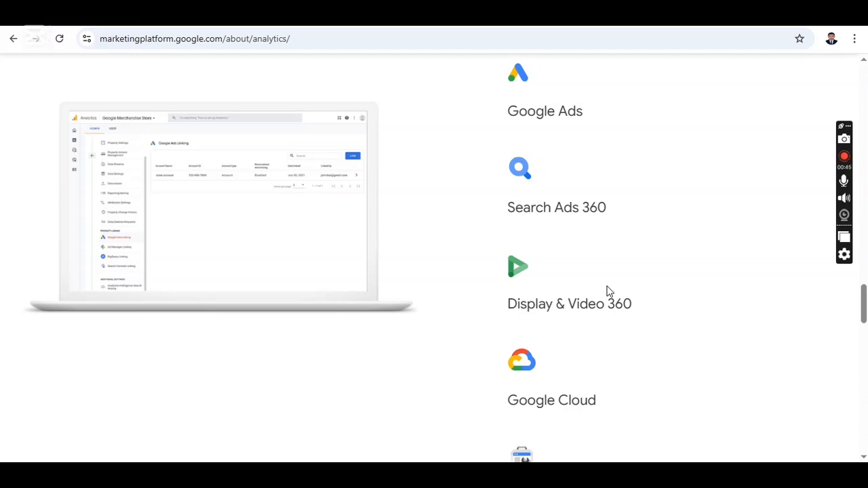
scroll(608, 291, down, 1)
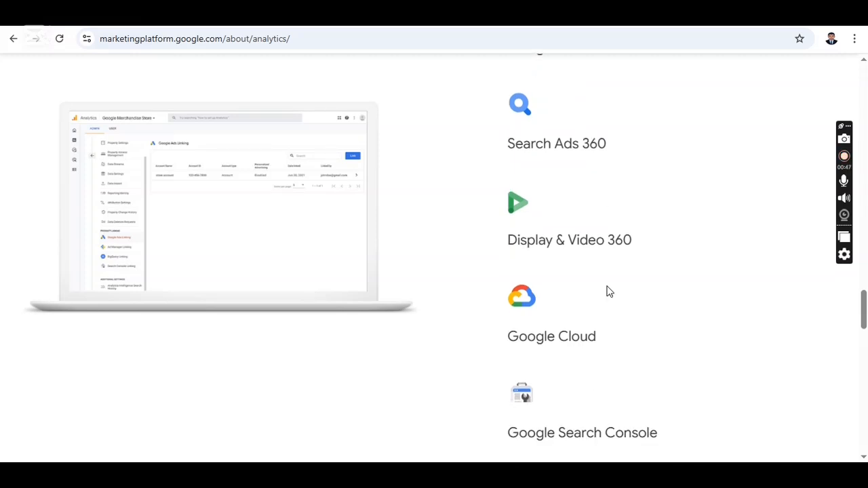
scroll(608, 291, down, 4)
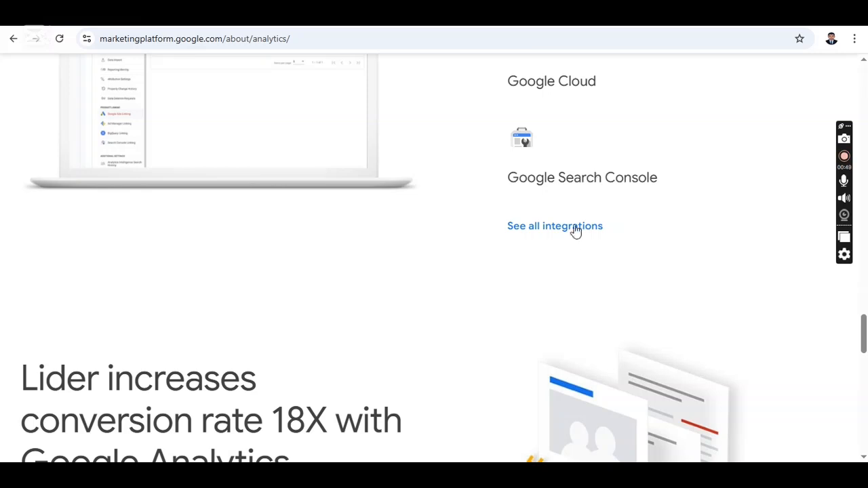
scroll(550, 285, down, 9)
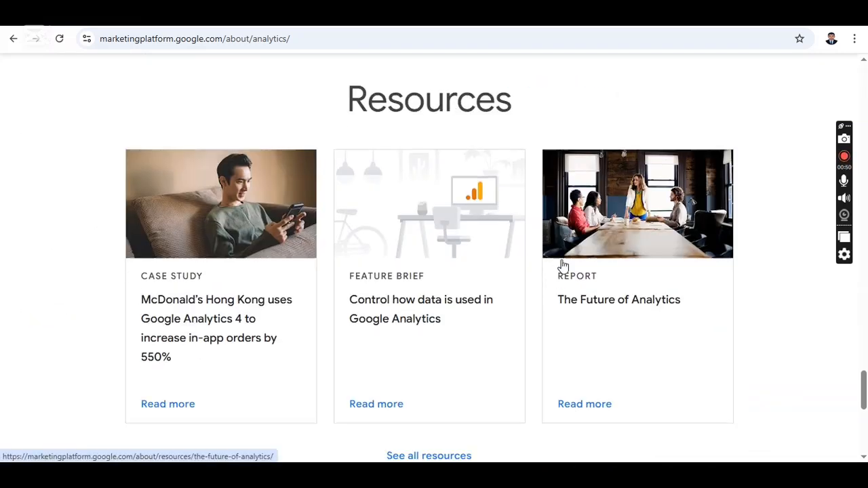
scroll(562, 265, down, 7)
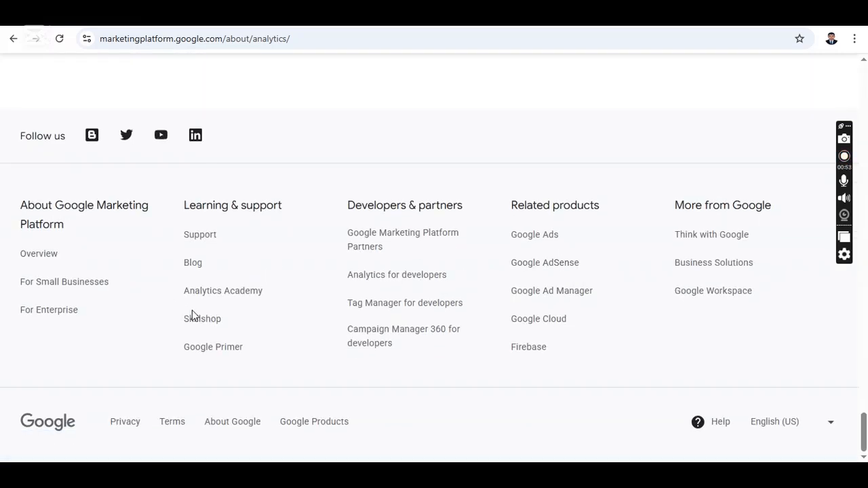
click(48, 258)
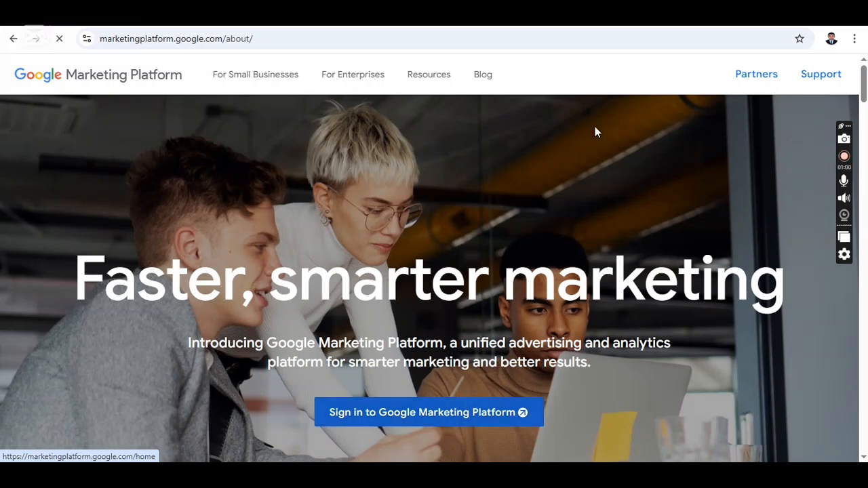
- Open Google Search Console in a new browser tab
key(ctrl+Tab)
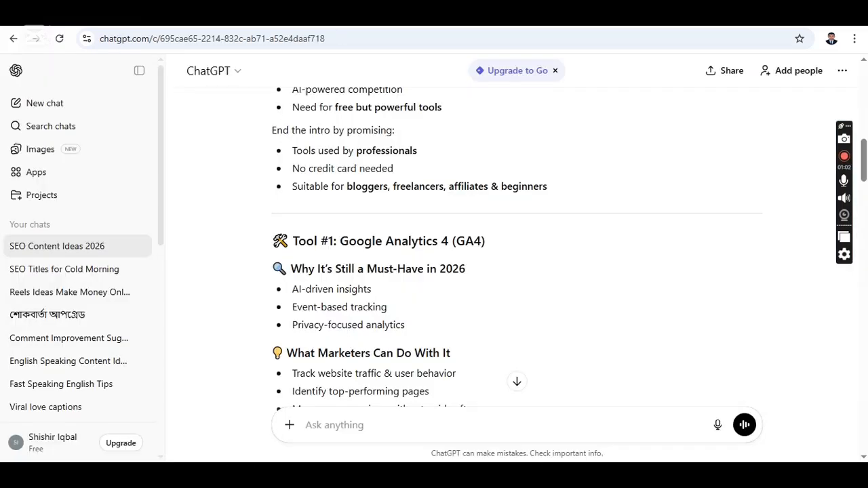
key(ctrl+t)
text(goo)
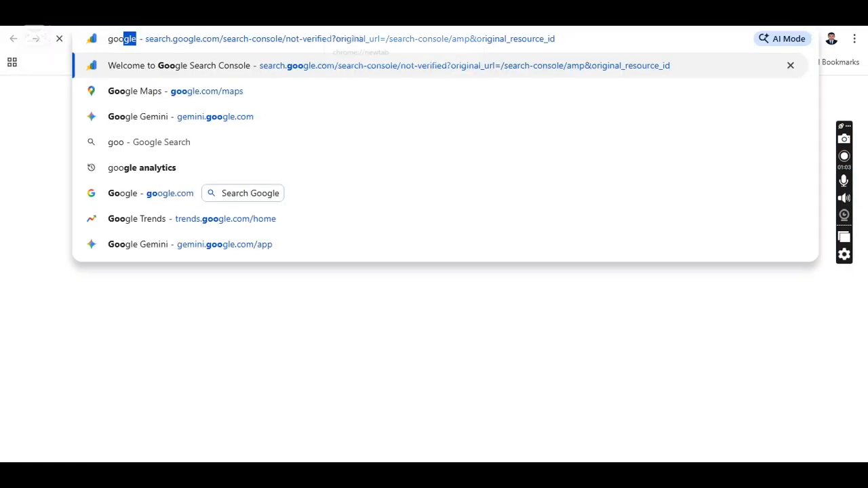
click(278, 67)
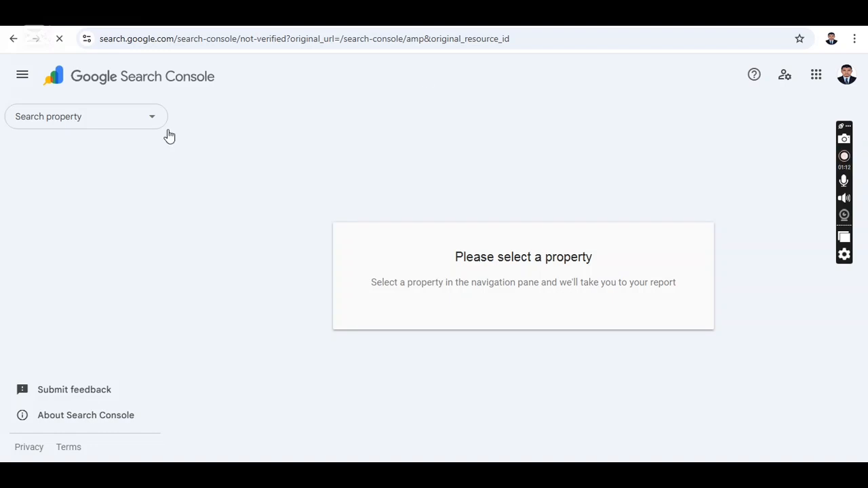
click(23, 76)
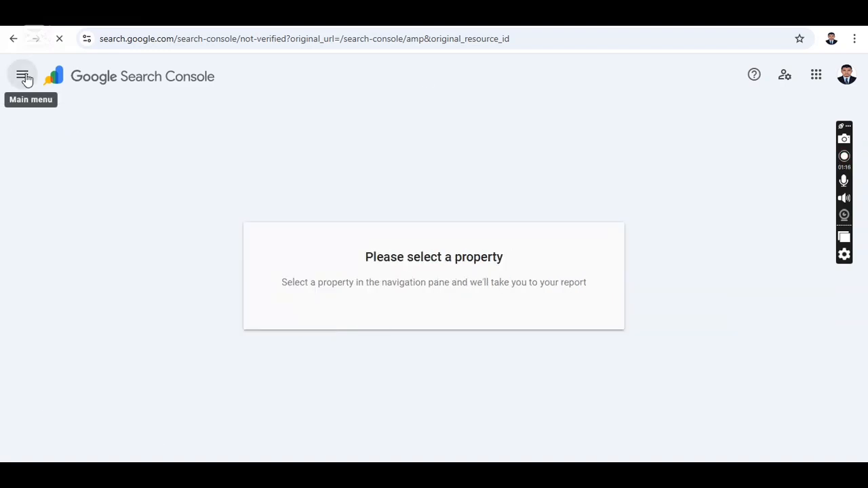
click(23, 77)
click(142, 121)
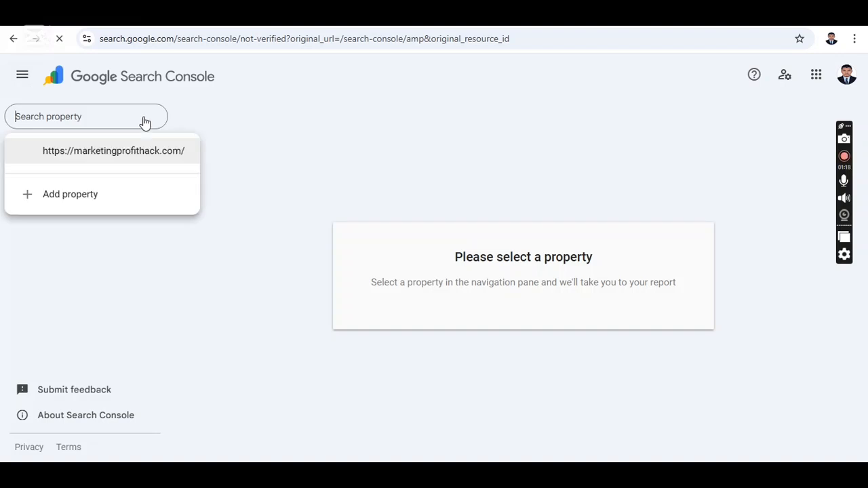
click(135, 155)
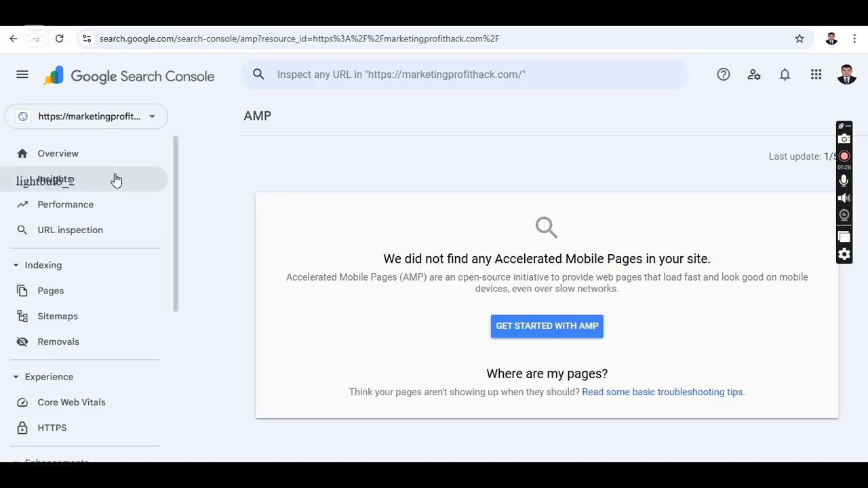
- Open the property's overview and examine its performance, indexing and experience sections
click(113, 159)
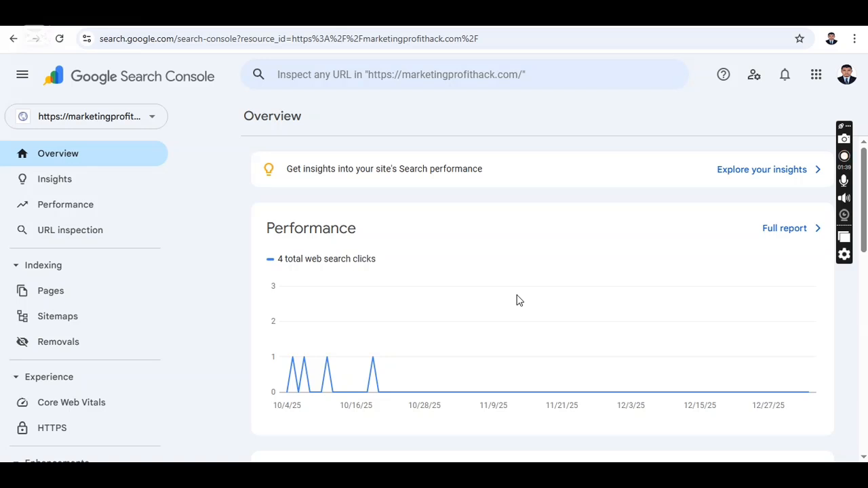
scroll(351, 345, down, 3)
scroll(350, 345, down, 3)
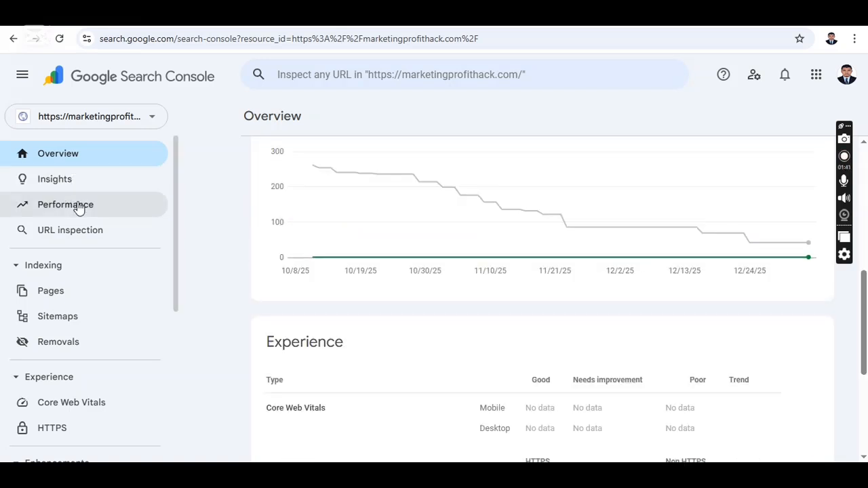
- Open the Performance report for the marketingprofithack.com property
click(78, 204)
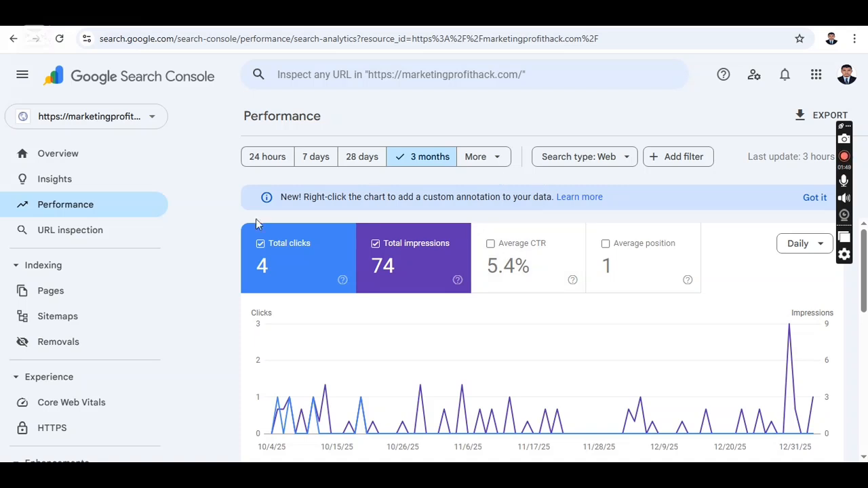
click(86, 244)
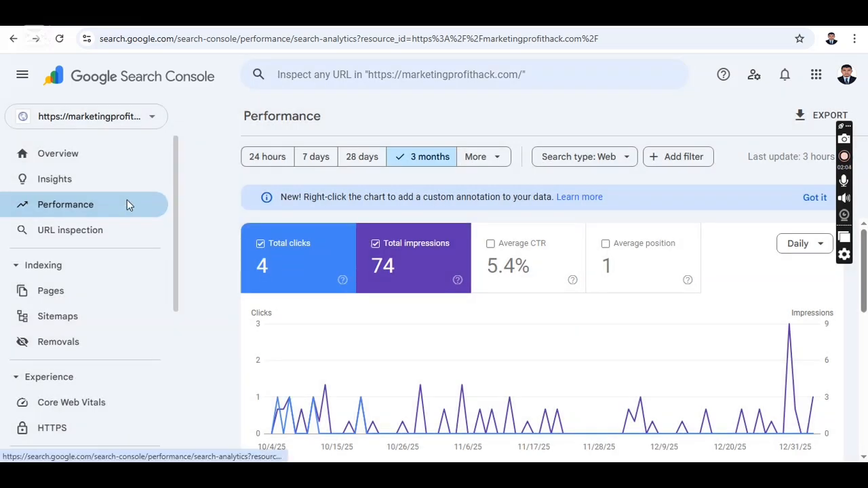
click(126, 199)
- View the search performance for 24 hours, 7 days, 28 days and 3 months, and check the additional date range options
click(266, 158)
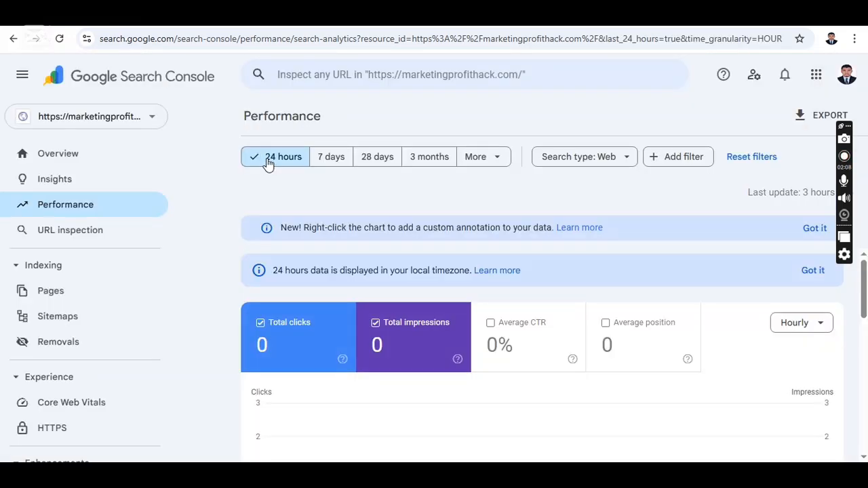
click(338, 155)
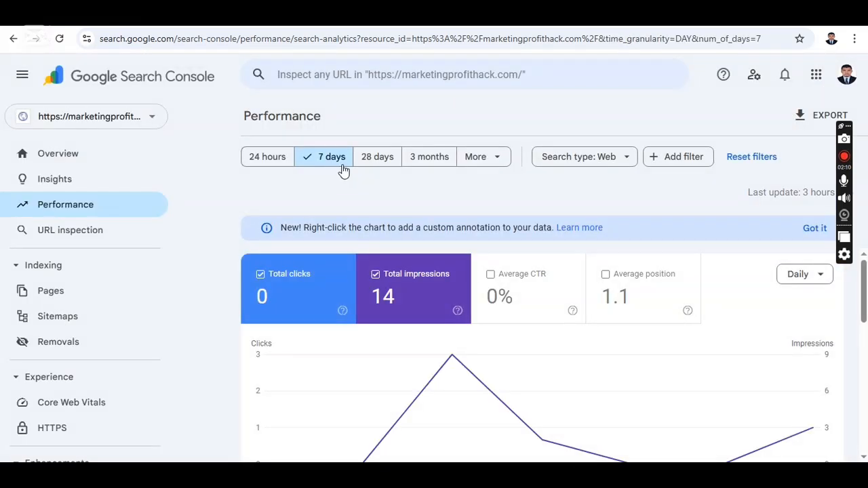
click(373, 160)
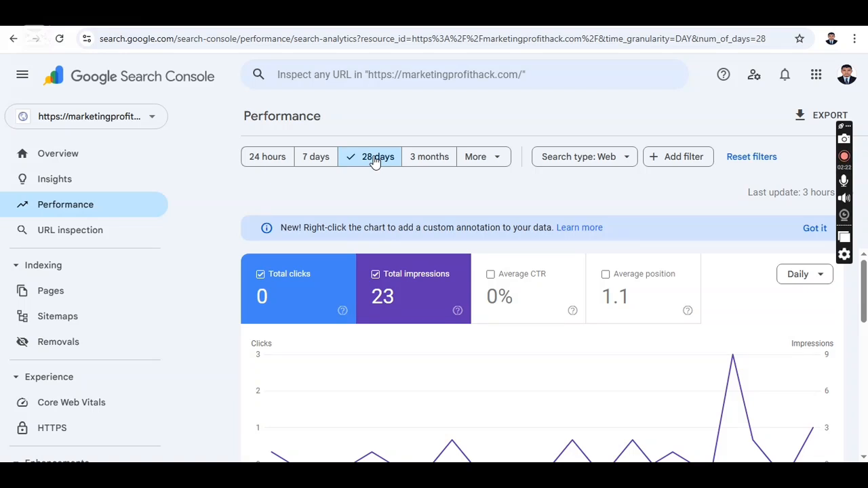
click(431, 161)
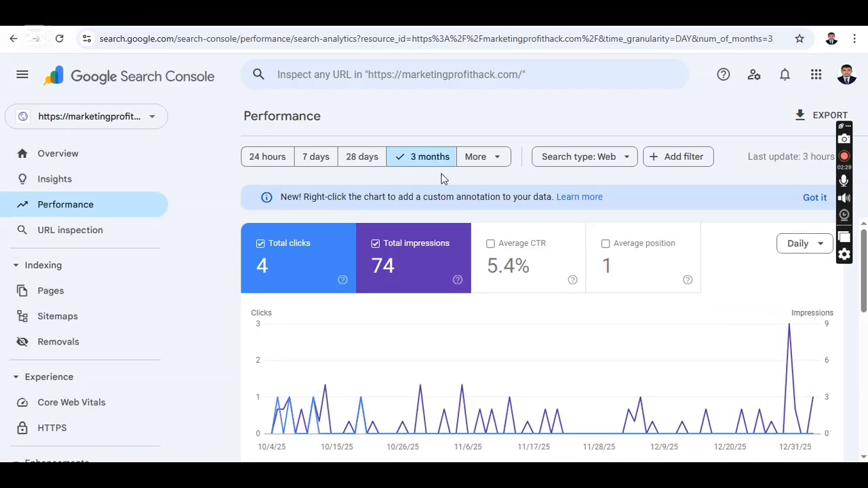
click(483, 161)
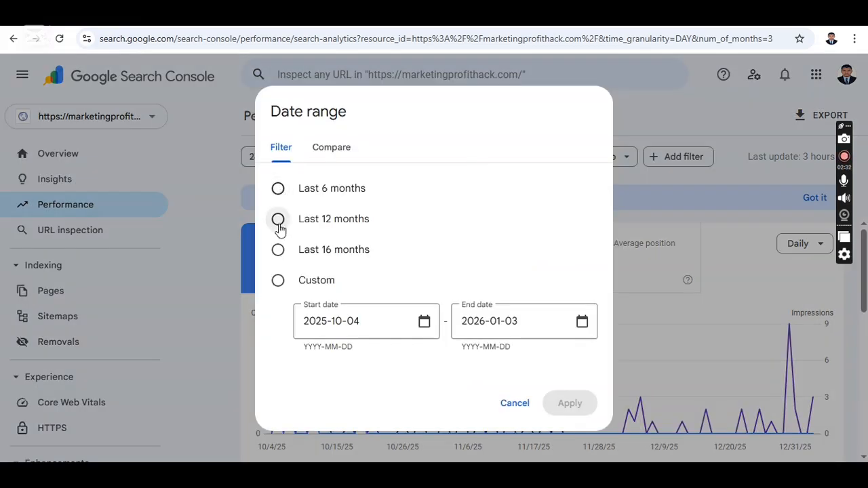
click(521, 406)
- Check the site's page indexing report and its sitemaps
click(94, 293)
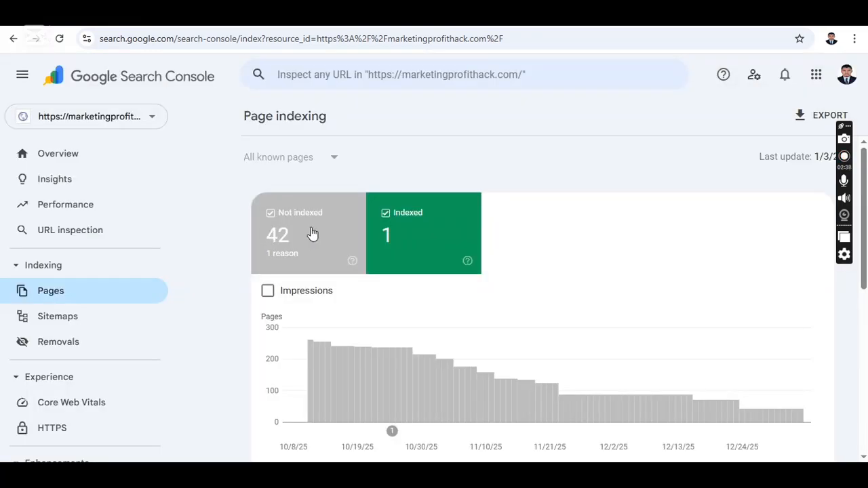
click(93, 322)
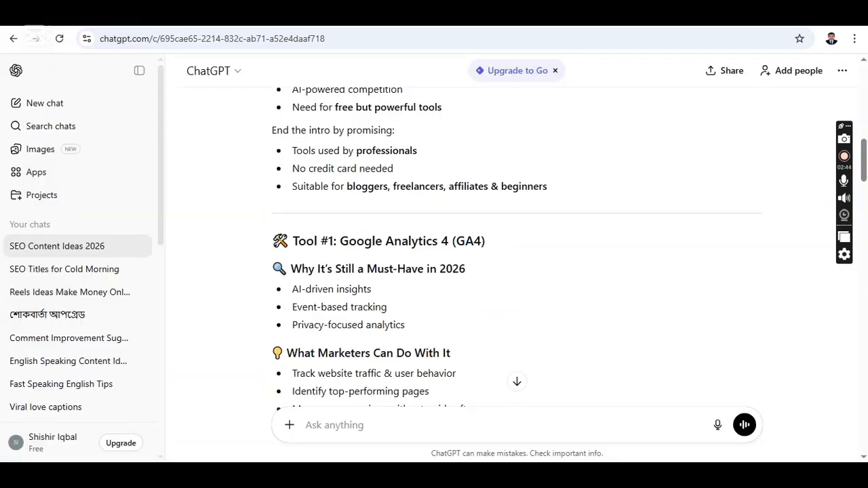
- Switch to Canva by opening canva.com in a new browser tab
key(ctrl+t)
text(canva.com)
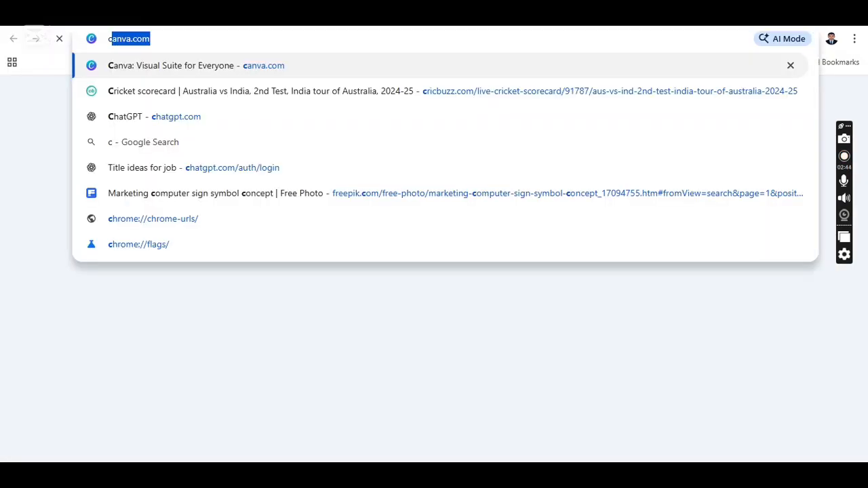
key(Return)
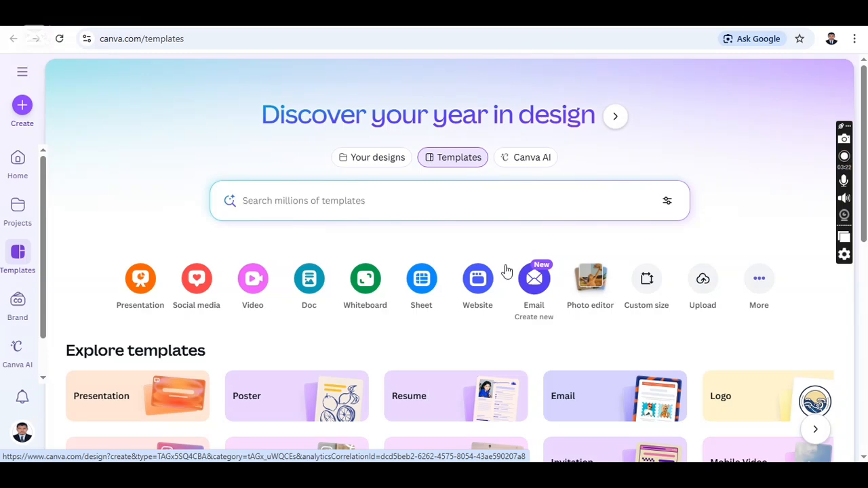
- Look over the Canva template categories and create a new blank presentation design
scroll(409, 330, down, 2)
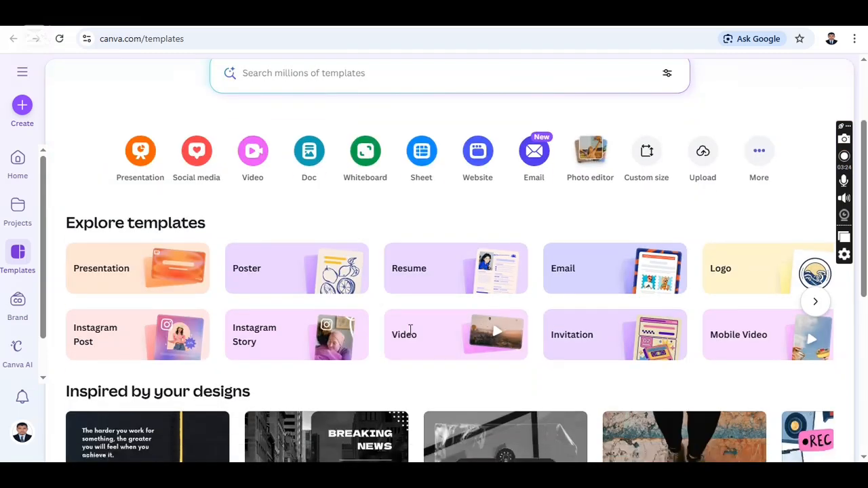
scroll(409, 329, up, 2)
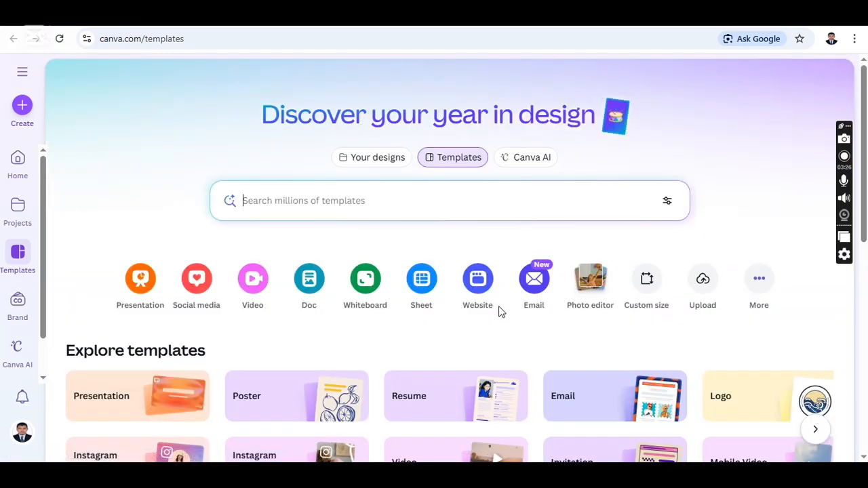
scroll(387, 257, down, 2)
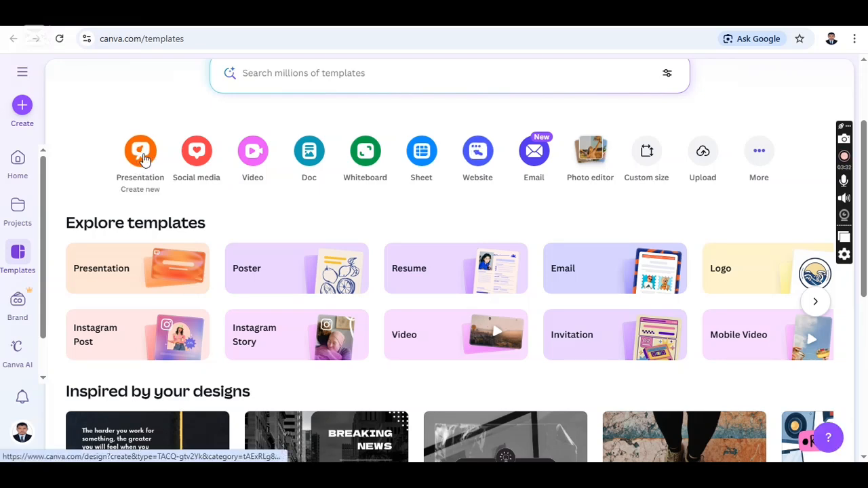
click(143, 156)
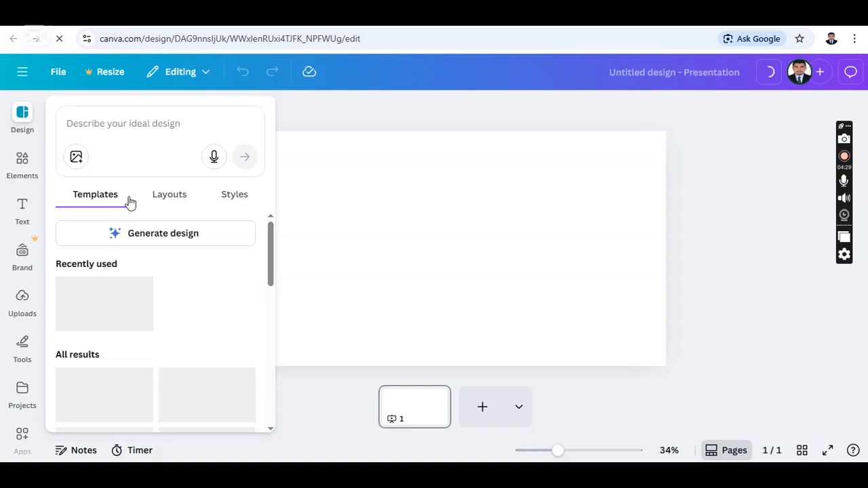
- Check the design description field and open the elements library for the blank presentation
click(116, 126)
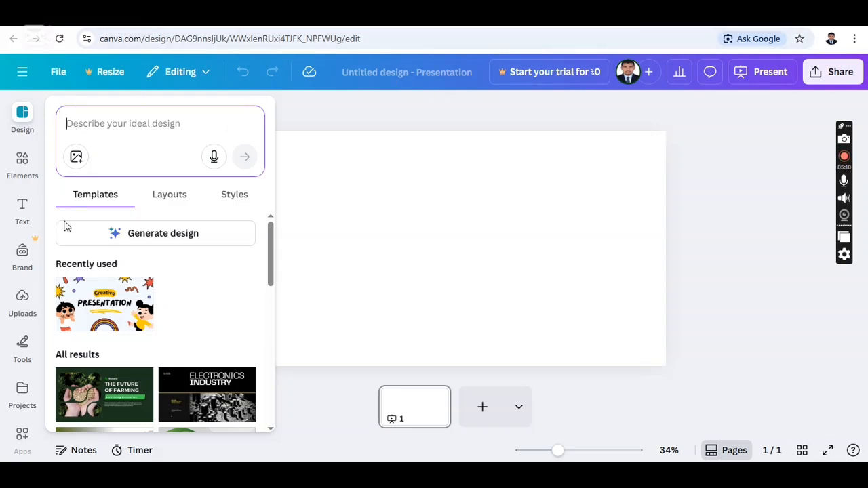
click(24, 160)
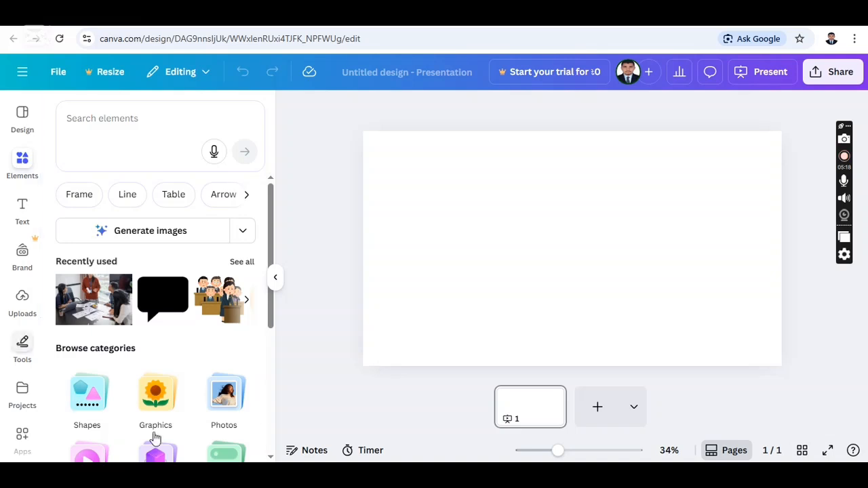
- Add the recently used office meeting photo to the blank presentation page and set it as the page background
click(91, 308)
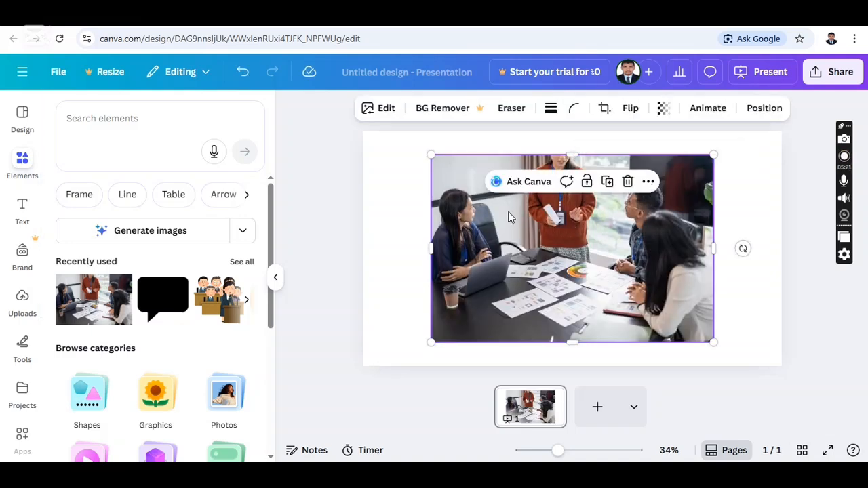
right_click(509, 217)
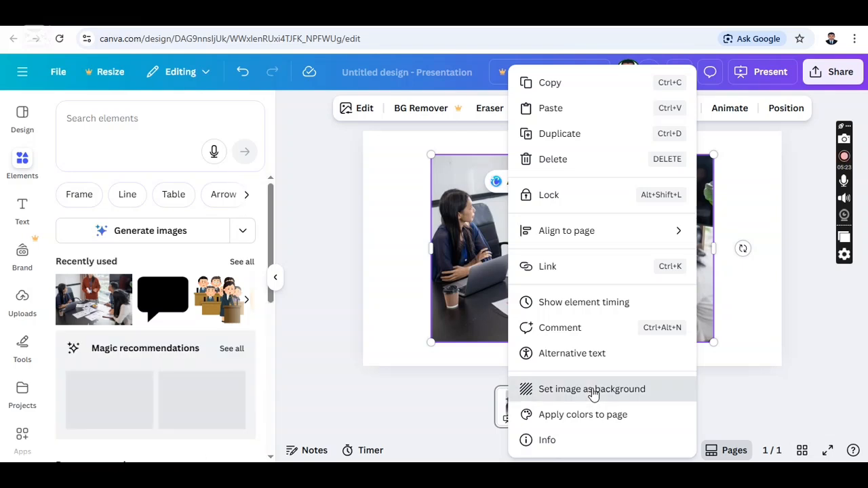
click(591, 389)
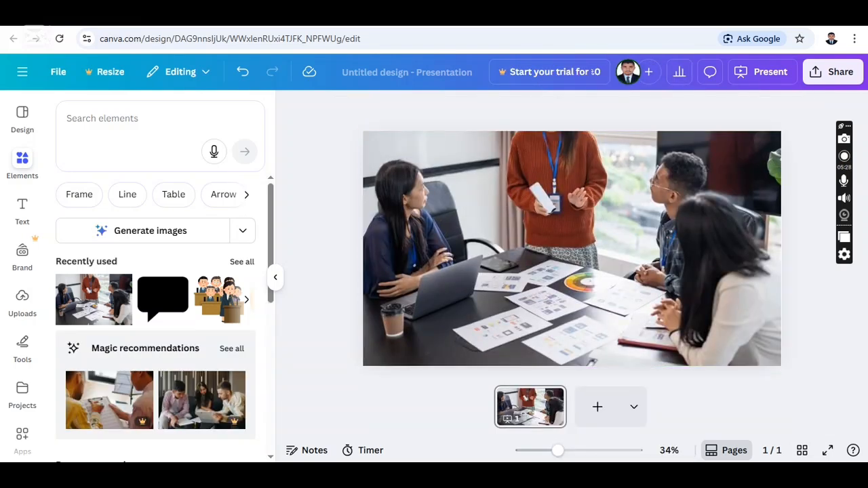
- Switch to ChatGPT by opening chatgpt.com in a new browser tab
key(ctrl+t)
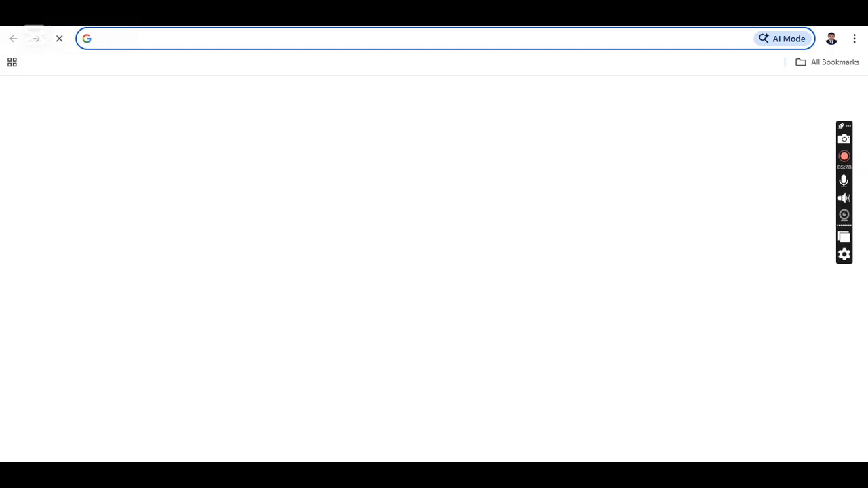
text(chatgpt.com)
key(Return)
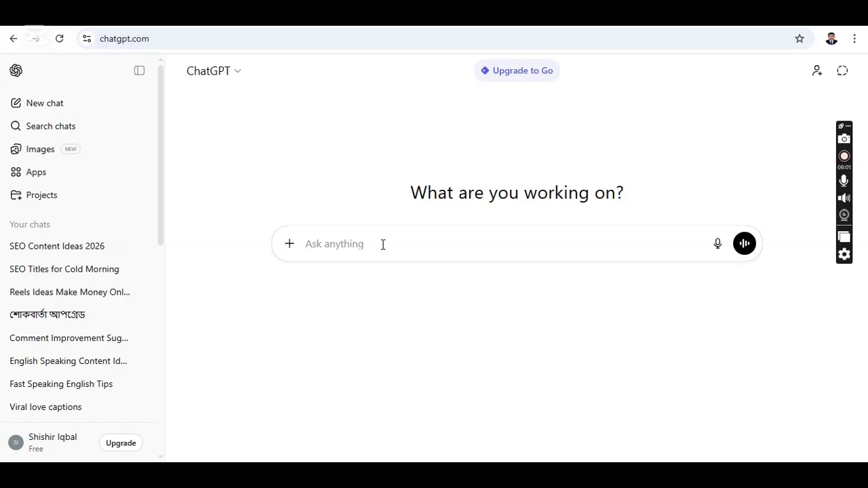
text(chat)
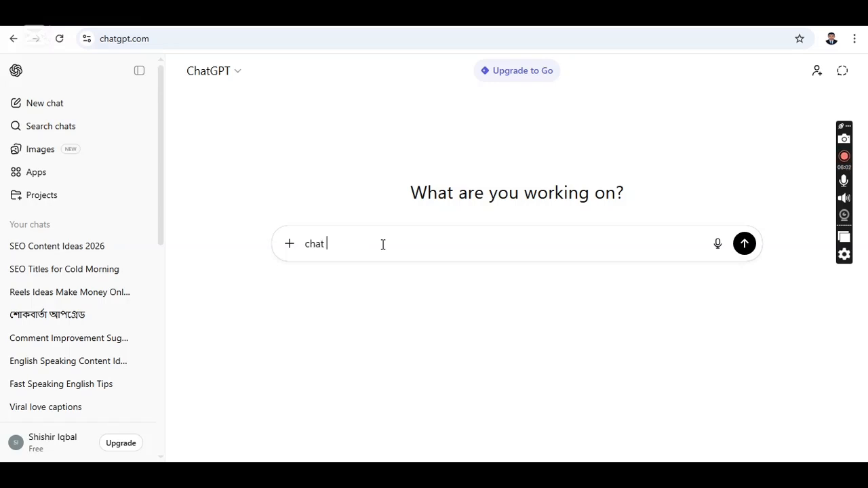
key(BackSpace)
text(gpt for writting and d)
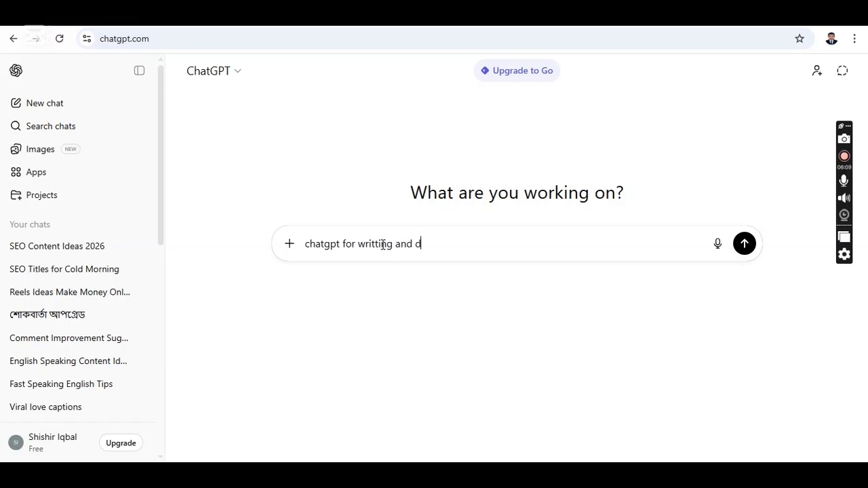
text(esign)
key(BackSpace)
key(BackSpace)
key(BackSpace)
key(BackSpace)
key(BackSpace)
key(BackSpace)
key(BackSpace)
key(BackSpace)
key(BackSpace)
key(BackSpace)
key(BackSpace)
key(BackSpace)
key(BackSpace)
key(BackSpace)
key(BackSpace)
key(BackSpace)
key(BackSpace)
key(BackSpace)
key(BackSpace)
key(BackSpace)
key(BackSpace)
key(BackSpace)
key(BackSpace)
key(BackSpace)
key(BackSpace)
key(BackSpace)
key(BackSpace)
key(BackSpace)
key(BackSpace)
key(BackSpace)
key(BackSpace)
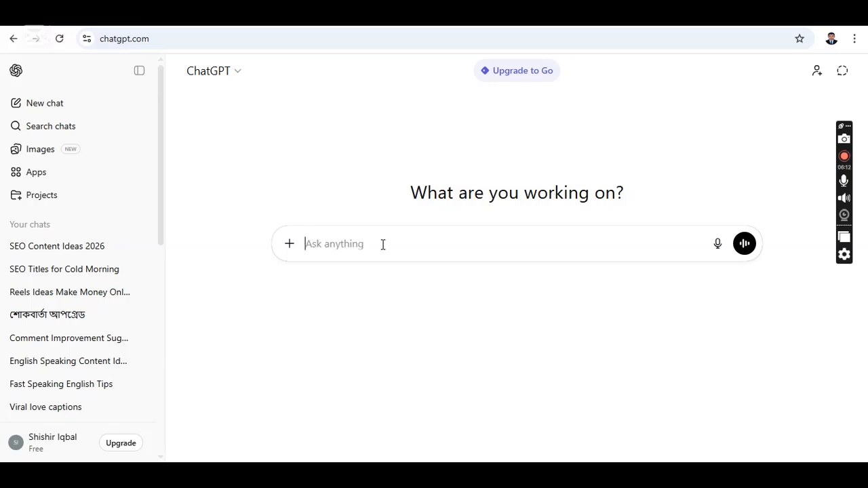
- Check the prompt's attachment and tool options, and write the unsent prompt "please give me attractive thumbnail about of" followed by empty quotation marks
click(289, 245)
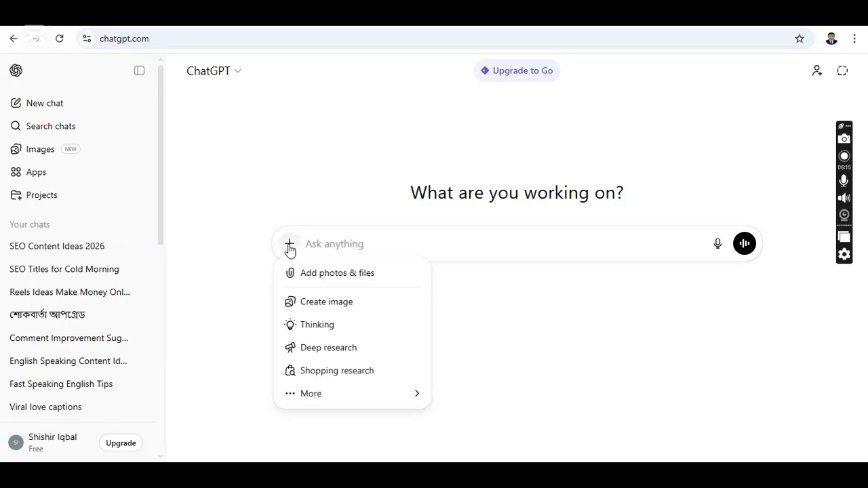
click(332, 244)
text(please)
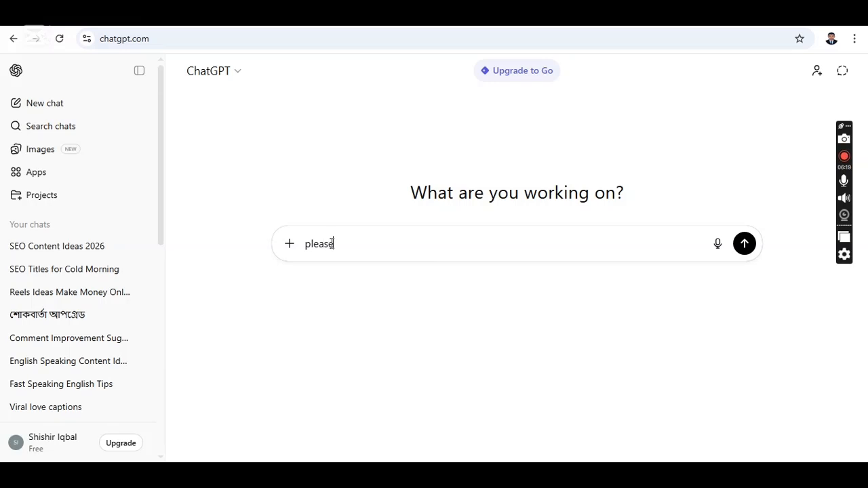
text( give me )
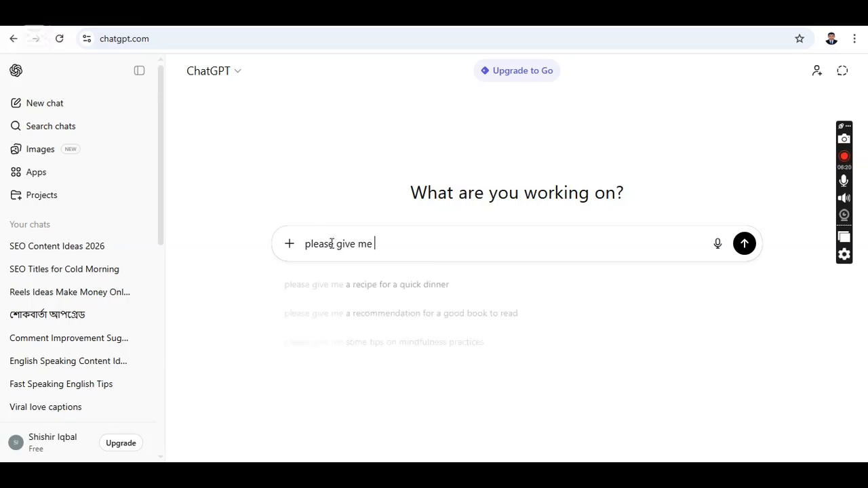
text(attrac)
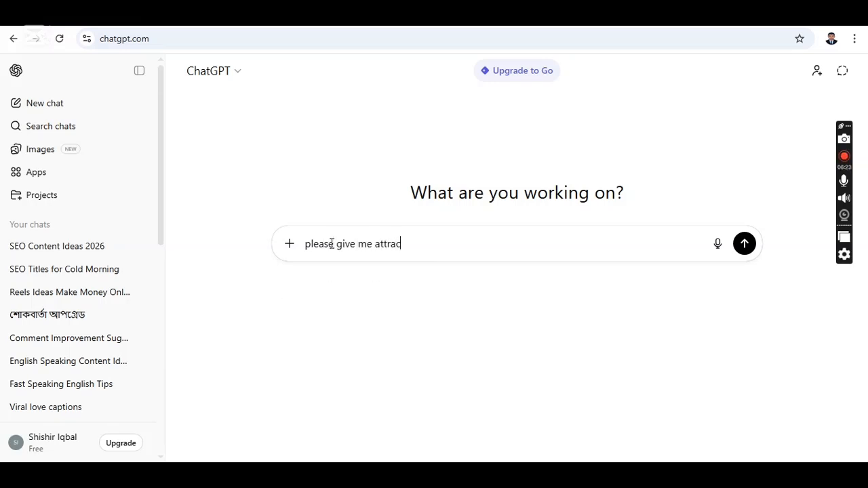
text(tive thumbnail about o)
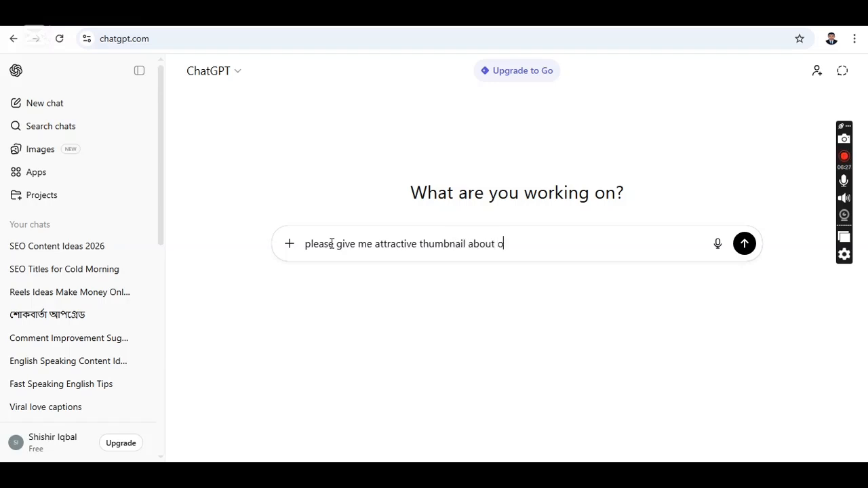
text(f "")
- Copy the article title "Top 5 Free Digital Marketing Tools Every Marketer Should Use in 2026" from the blog post into the prompt's quotation marks
key(ctrl+Tab)
right_click(239, 289)
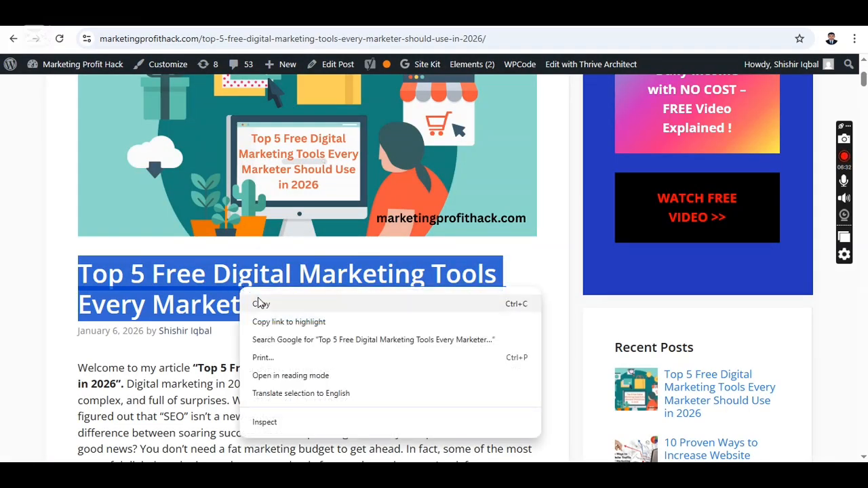
click(261, 304)
key(ctrl+Tab)
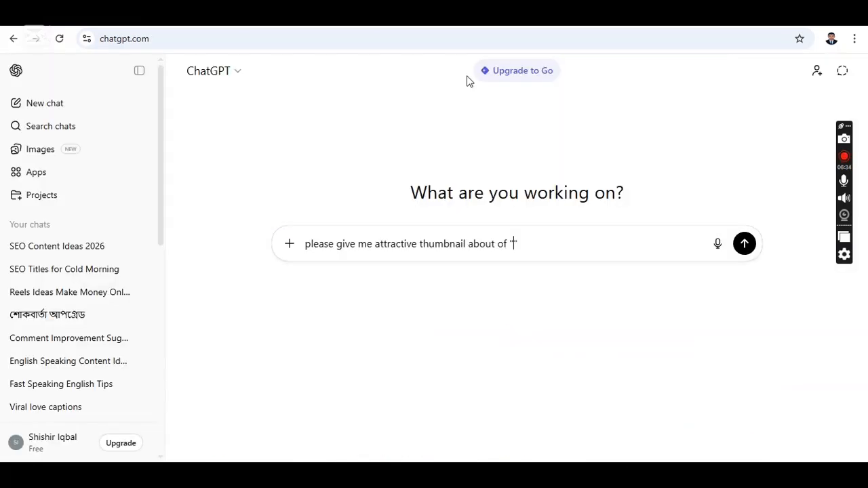
key(ctrl+v)
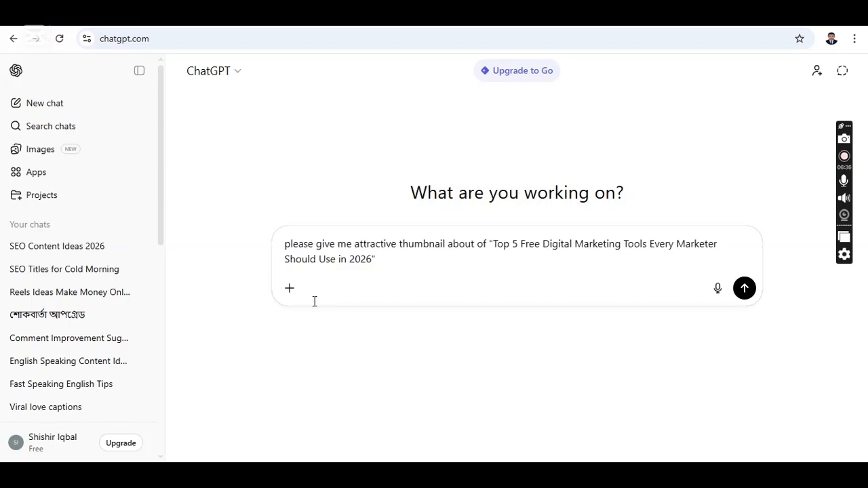
- Attach the photo of the man in a suit at an office desk from Downloads to the thumbnail prompt and send it
click(289, 290)
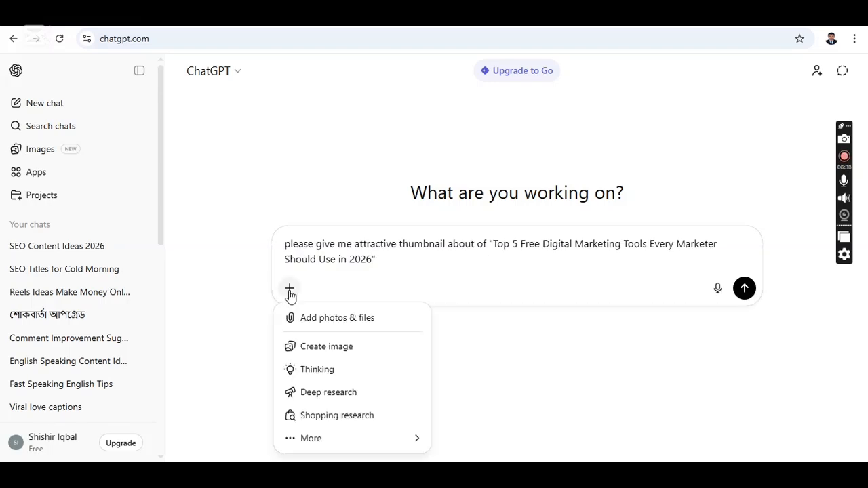
click(348, 322)
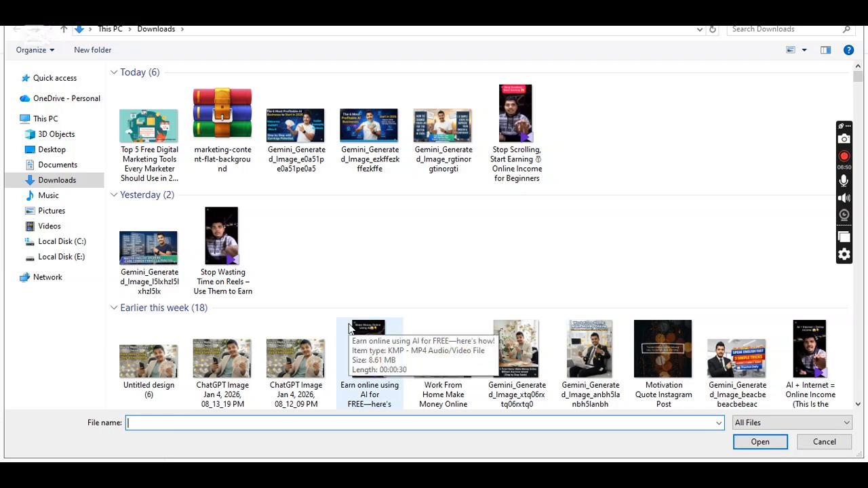
scroll(451, 251, down, 2)
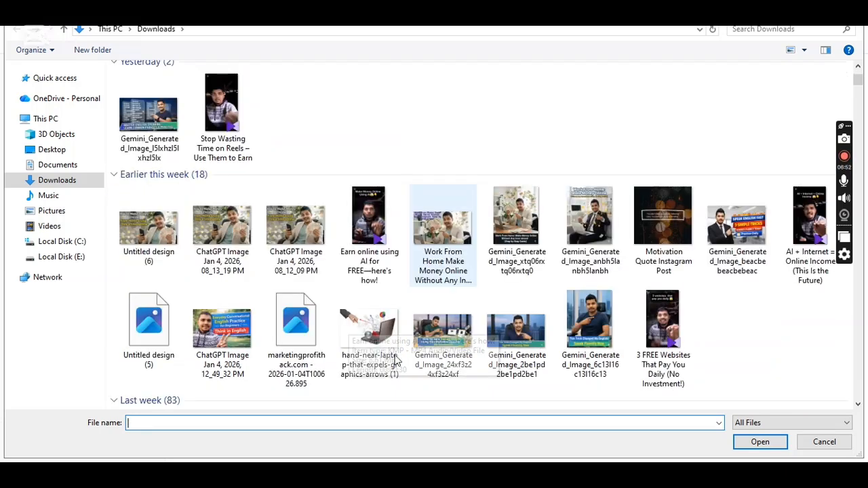
scroll(398, 359, down, 8)
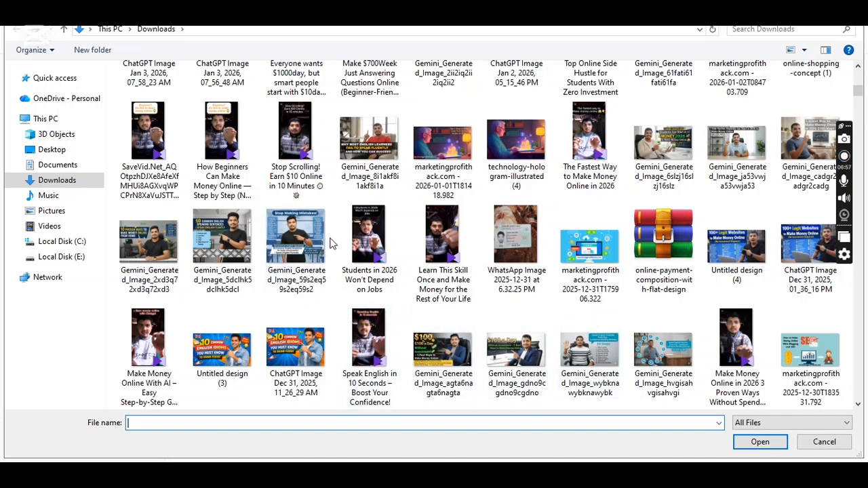
scroll(330, 242, down, 6)
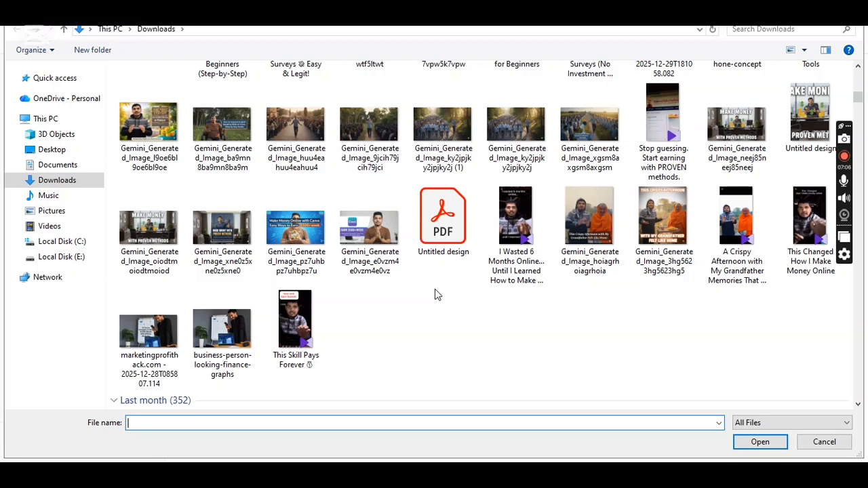
scroll(435, 288, down, 8)
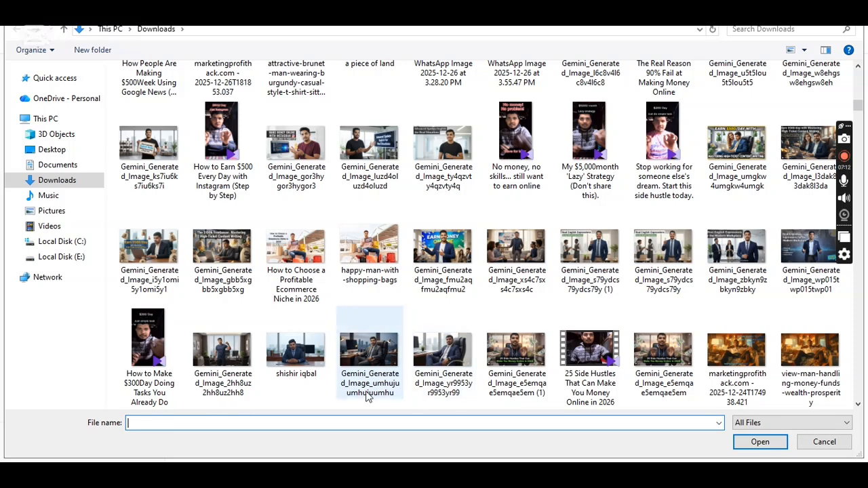
click(305, 349)
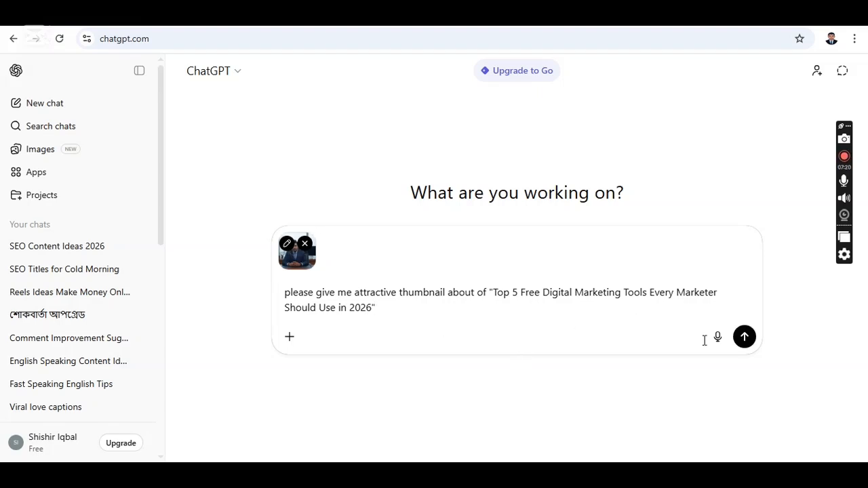
click(744, 336)
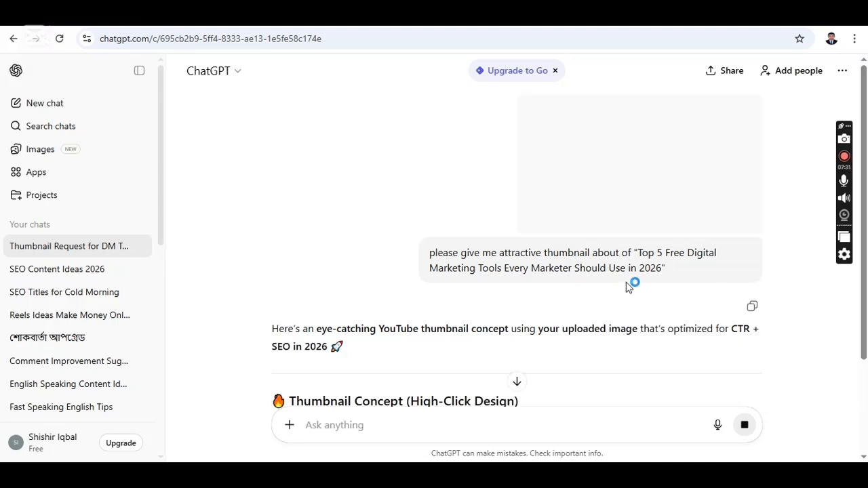
- Read through the thumbnail concept reply and highlight the main, badge and optional text in its final text summary
scroll(521, 292, down, 4)
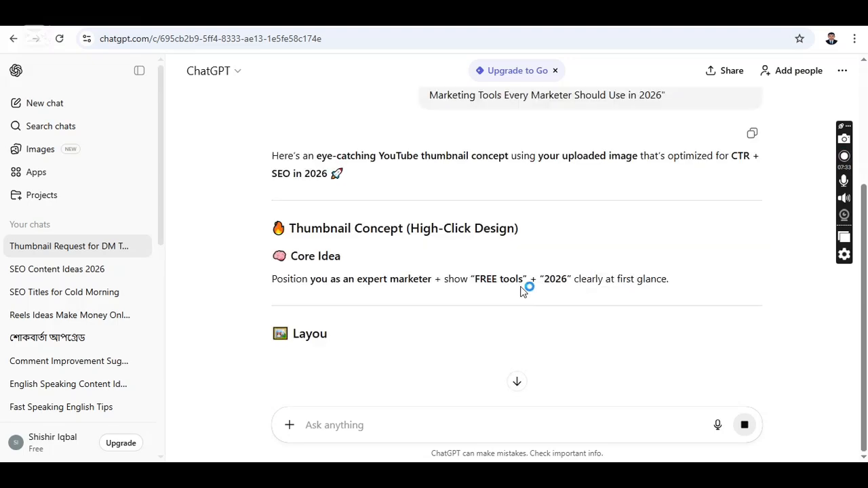
scroll(523, 306, up, 4)
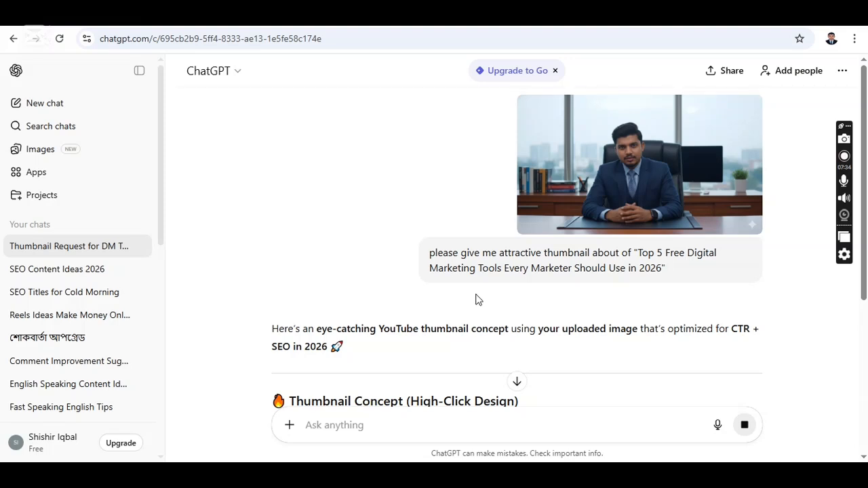
scroll(389, 341, down, 4)
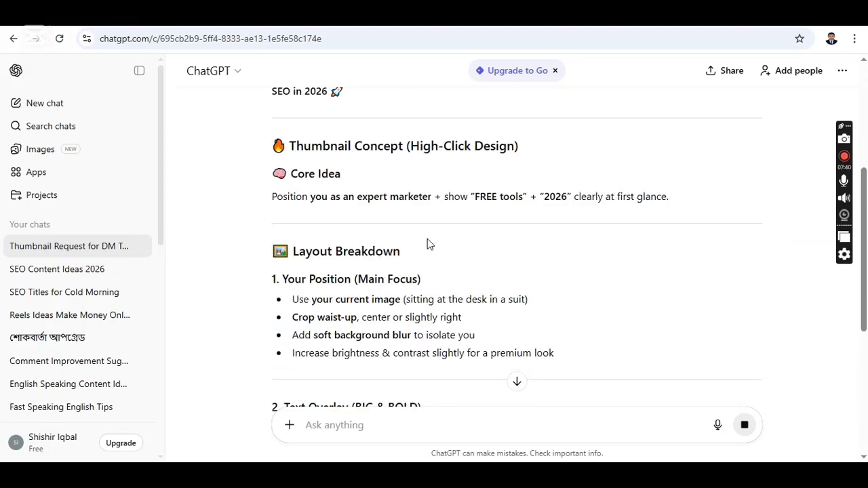
scroll(486, 289, down, 3)
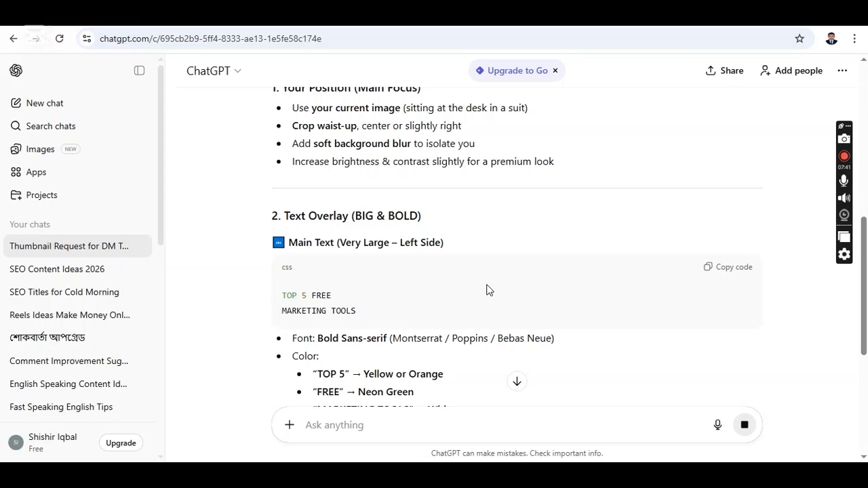
scroll(486, 289, down, 2)
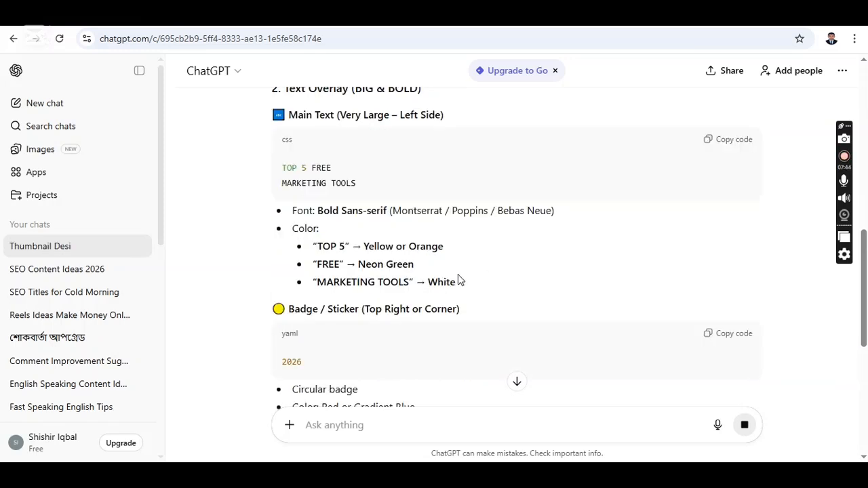
scroll(463, 244, down, 2)
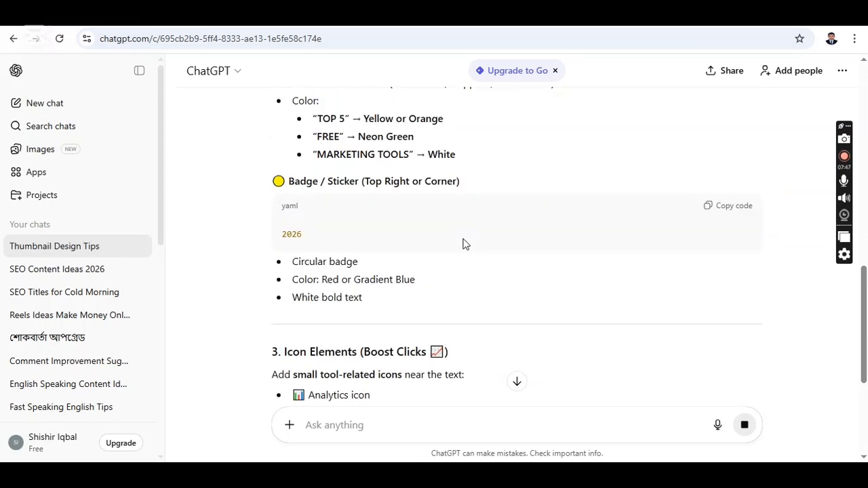
scroll(463, 244, down, 3)
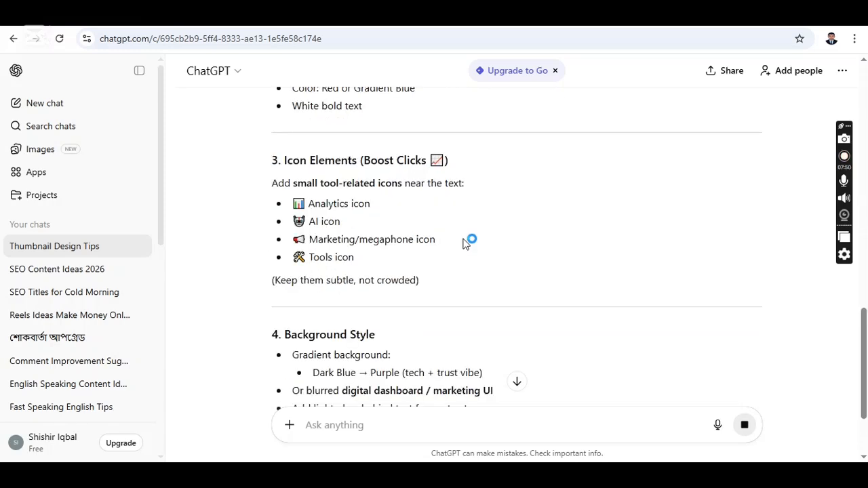
scroll(464, 244, down, 2)
scroll(467, 243, down, 4)
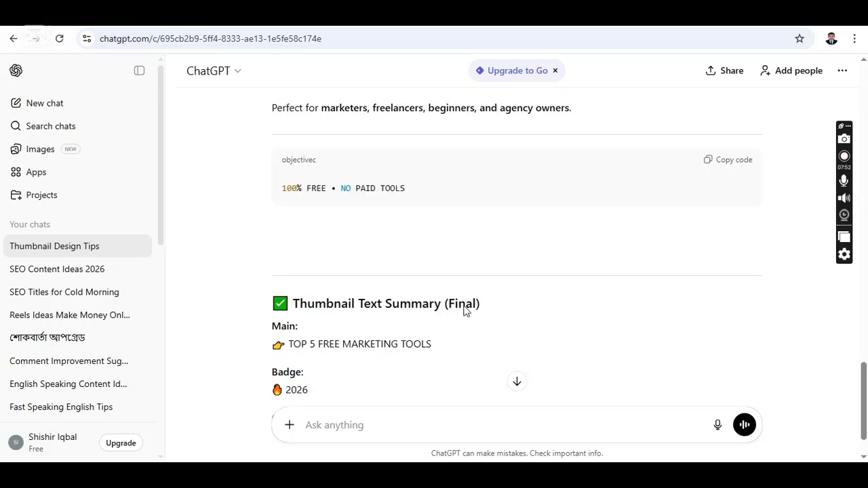
scroll(465, 310, down, 4)
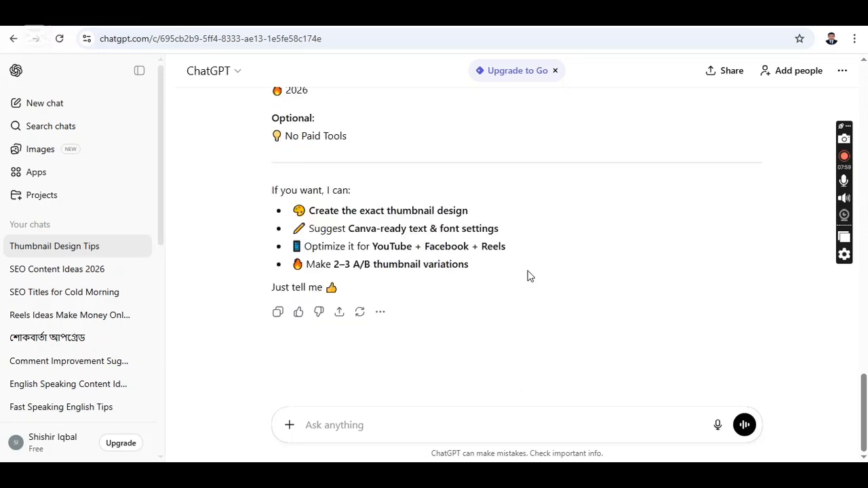
scroll(488, 280, up, 3)
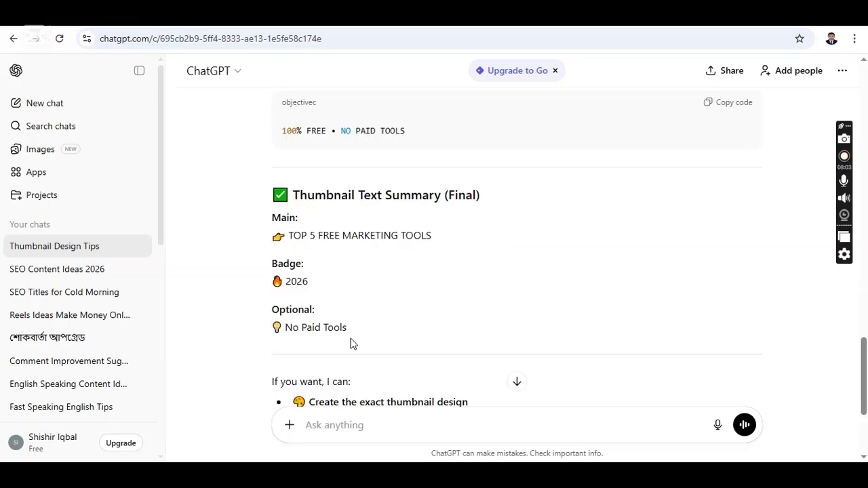
drag(351, 339, 268, 215)
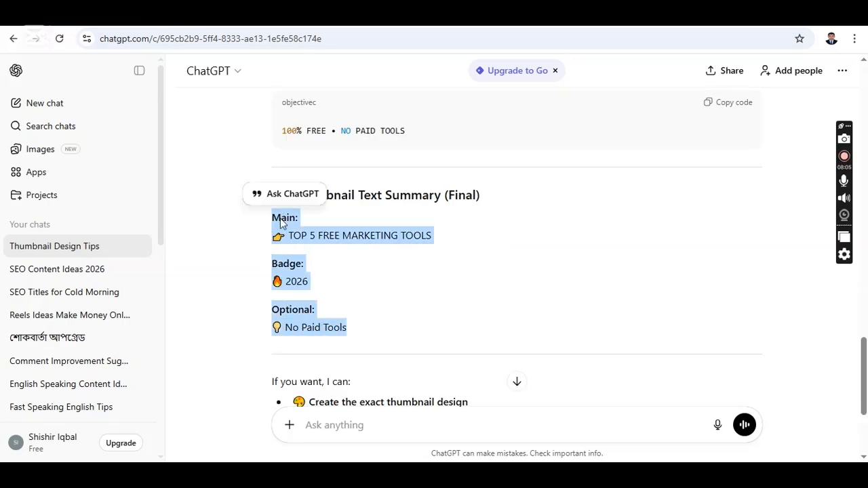
- Copy the entire earlier prompt asking for an attractive thumbnail into the message box as a new draft
right_click(285, 226)
click(300, 235)
scroll(547, 312, up, 15)
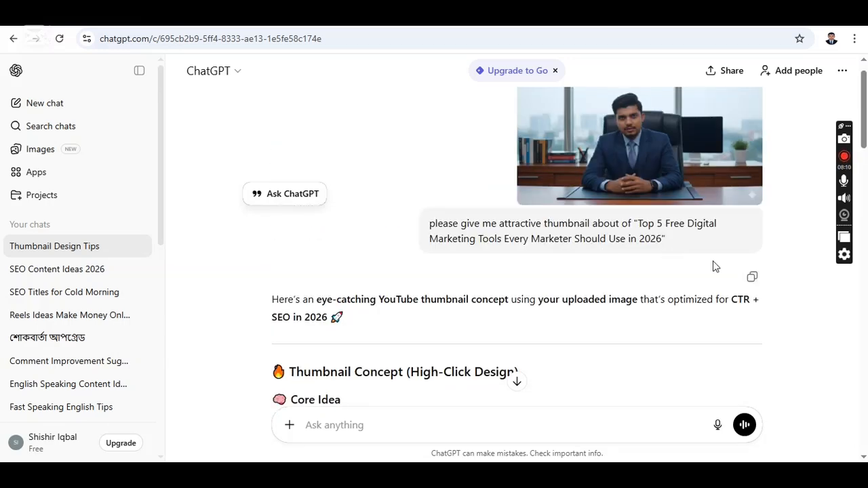
drag(666, 242, 432, 224)
right_click(434, 226)
click(451, 240)
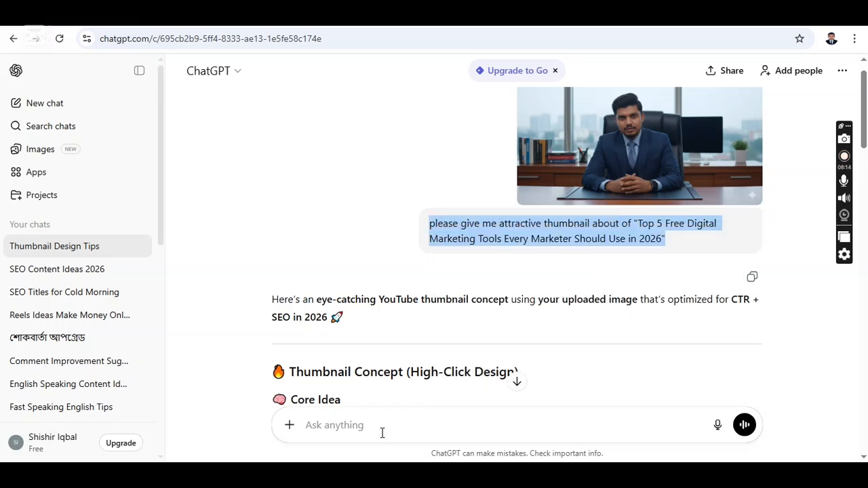
click(382, 432)
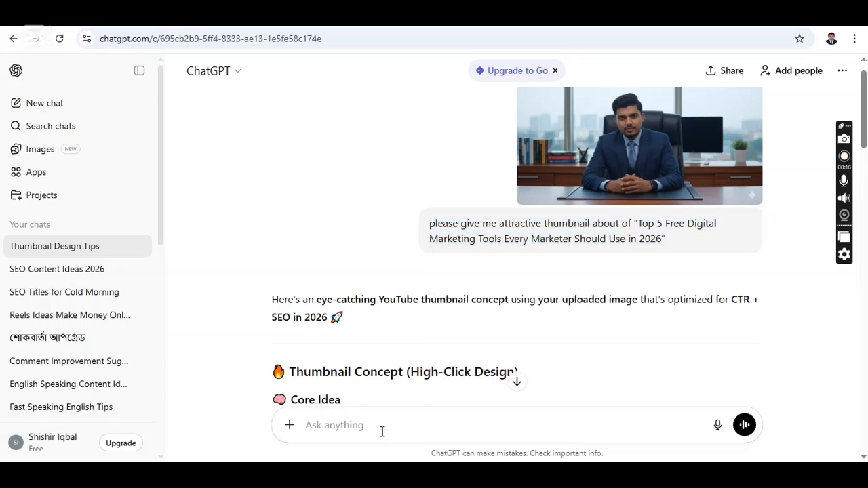
key(ctrl+v)
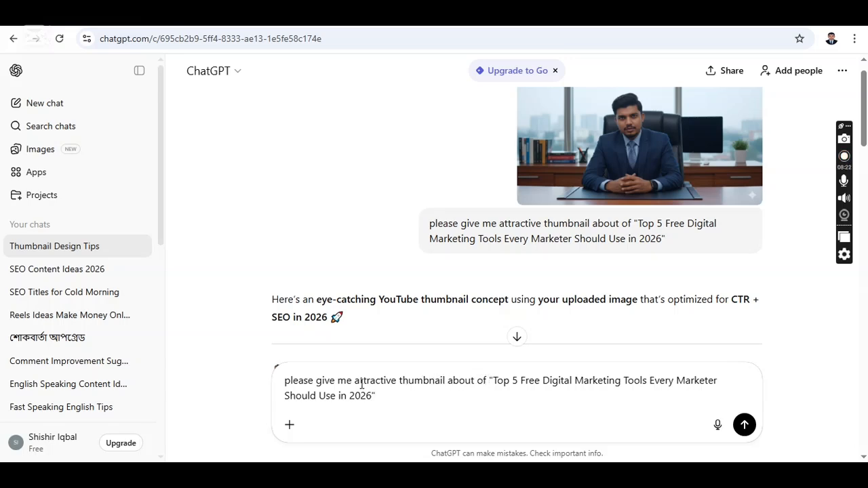
- Remove "please give me" from the draft prompt and append "text will" followed by empty quotation marks
drag(353, 381, 279, 377)
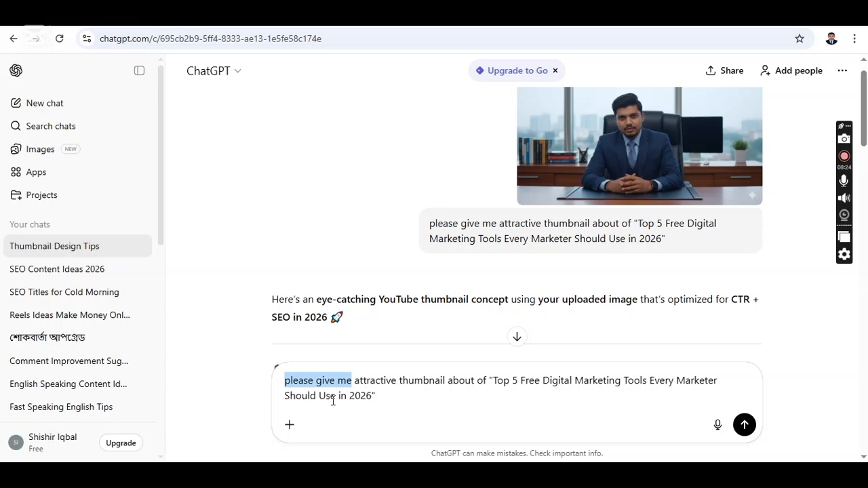
key(BackSpace)
click(748, 395)
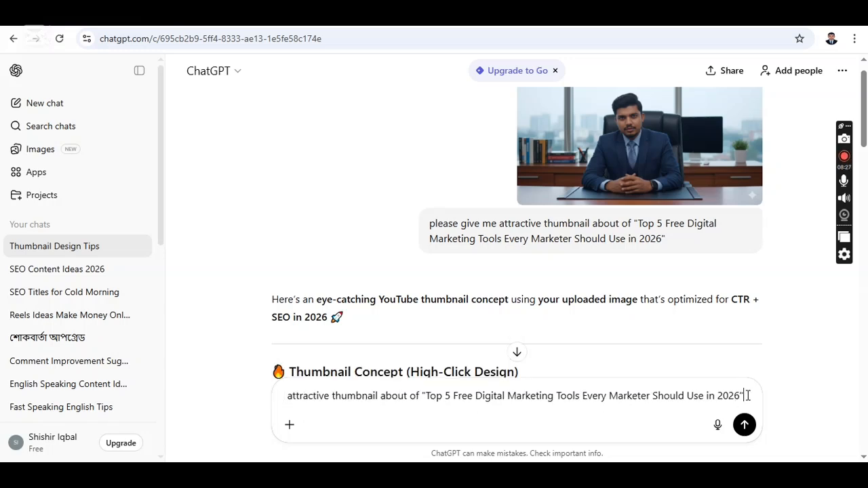
text(tex)
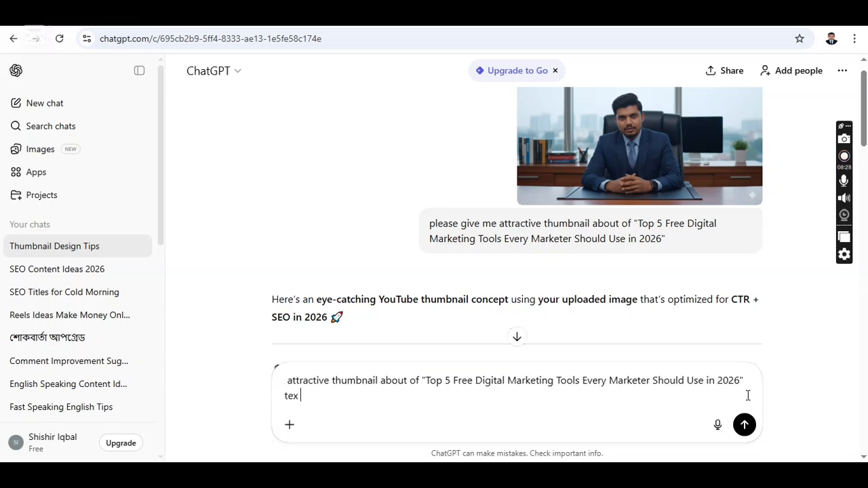
text(t will "")
key(Left)
key(ctrl+v)
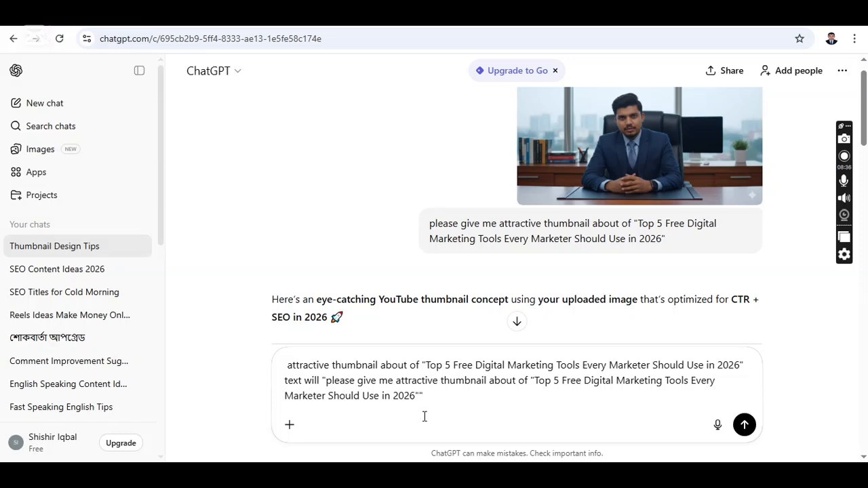
key(ctrl+z)
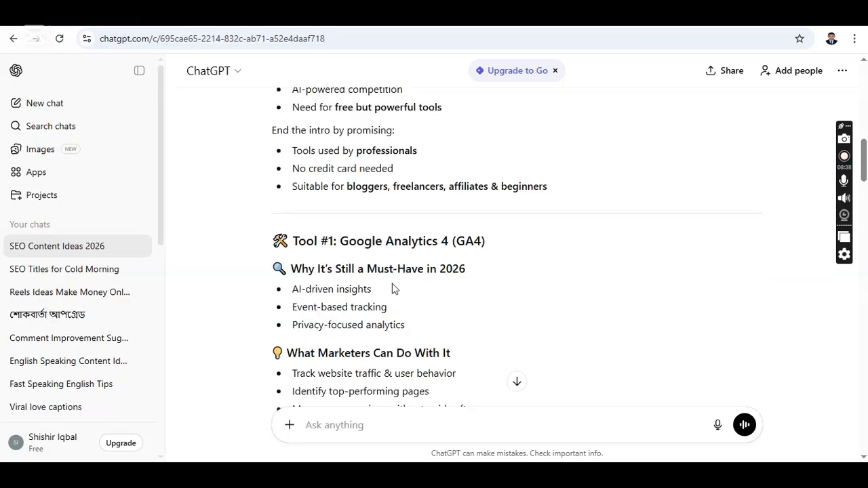
scroll(393, 287, down, 6)
scroll(393, 287, down, 10)
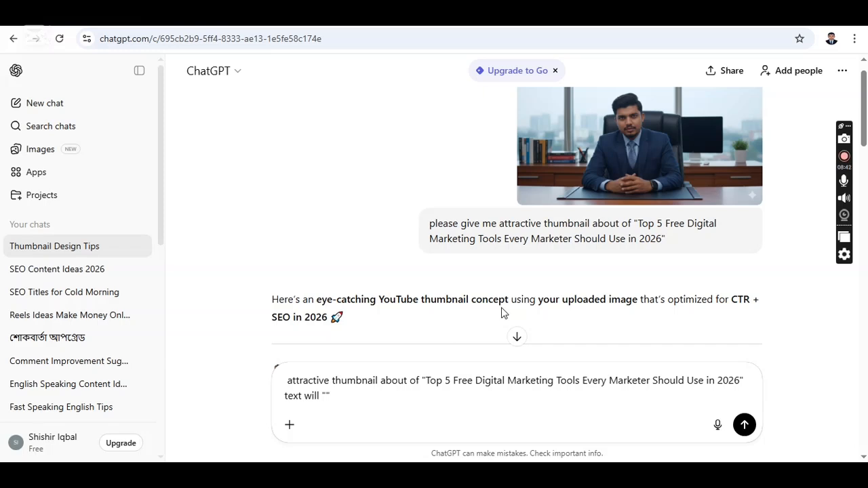
- Copy the main text "TOP 5 FREE MARKETING TOOLS" from the reply's text overlay section into the empty quotation marks after "text will"
scroll(501, 309, down, 6)
scroll(440, 270, down, 4)
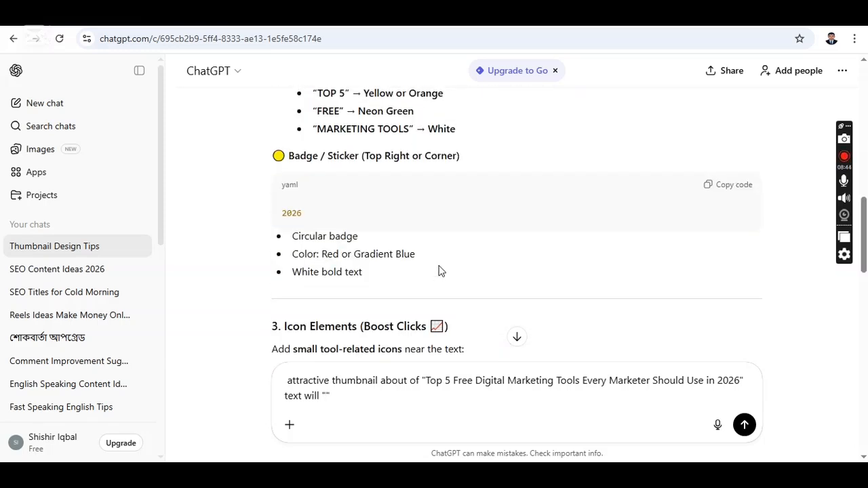
scroll(440, 270, up, 3)
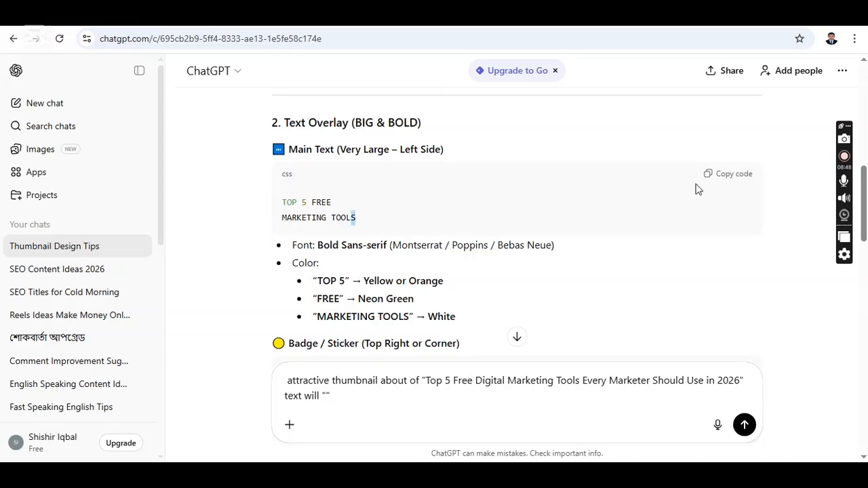
click(726, 176)
click(543, 17)
click(529, 17)
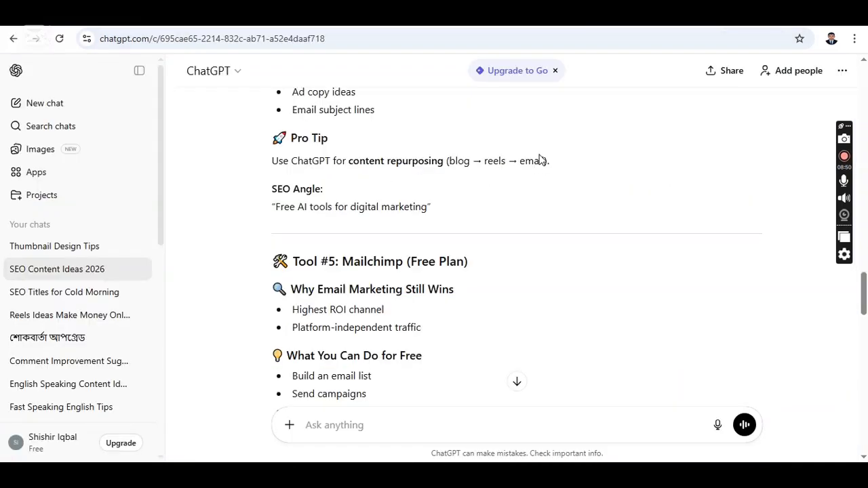
key(ctrl+Tab)
scroll(428, 334, down, 4)
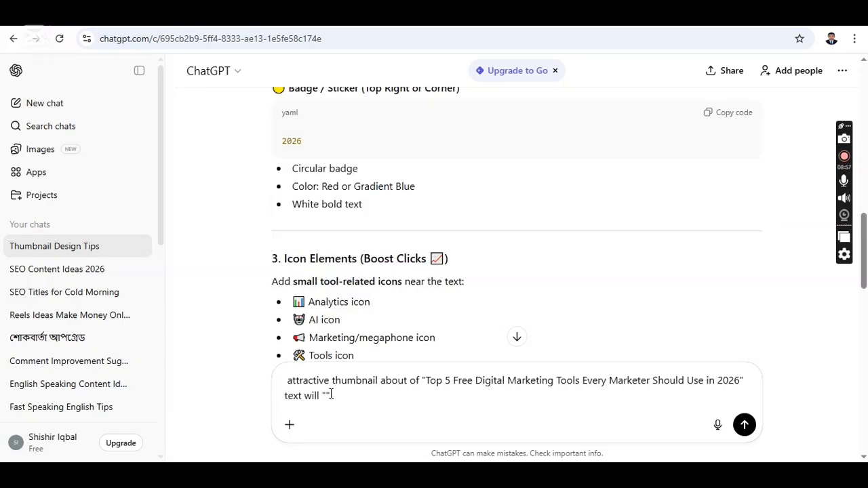
click(327, 394)
key(ctrl+v)
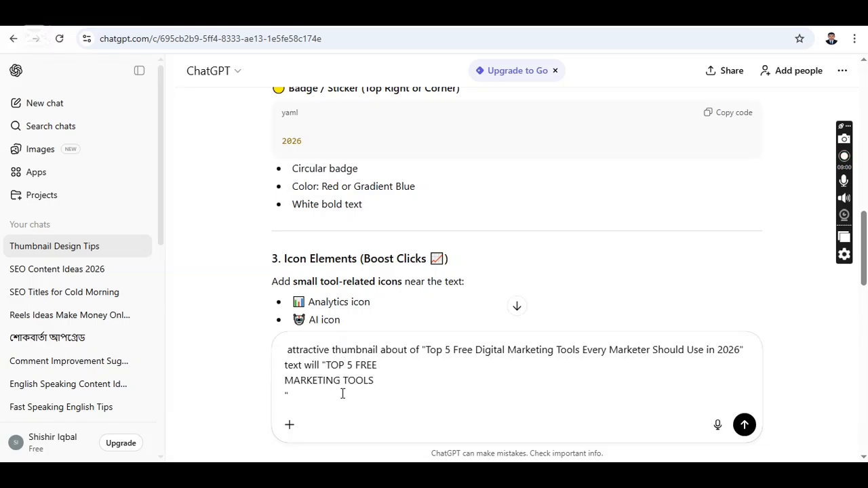
- Attach a photo of the man in a dark suit from the Downloads folder to the draft thumbnail prompt
click(289, 425)
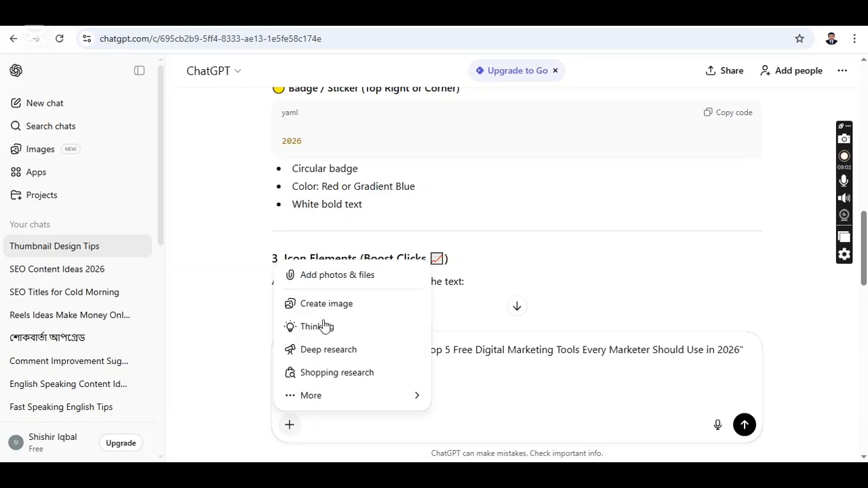
click(360, 276)
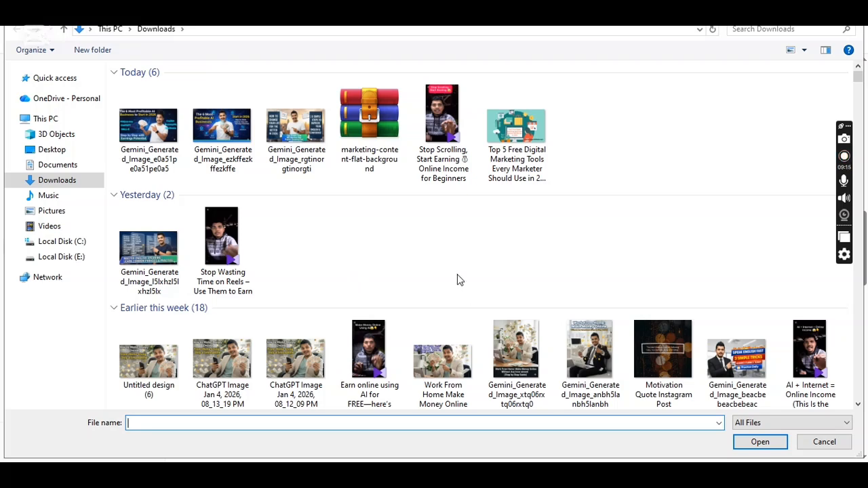
scroll(459, 276, down, 2)
scroll(457, 278, down, 5)
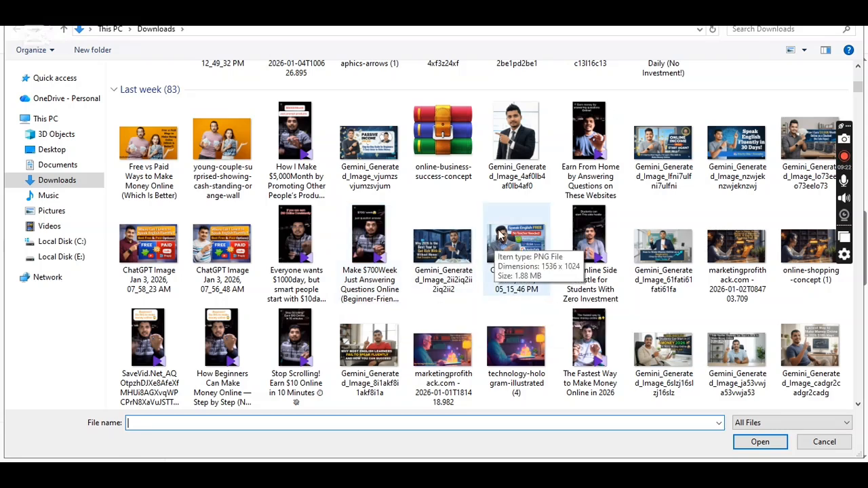
scroll(498, 234, down, 3)
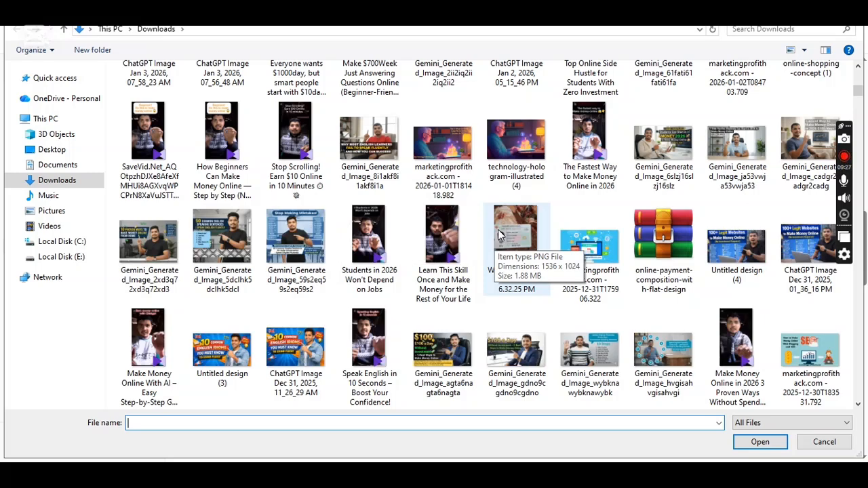
click(516, 350)
key(Return)
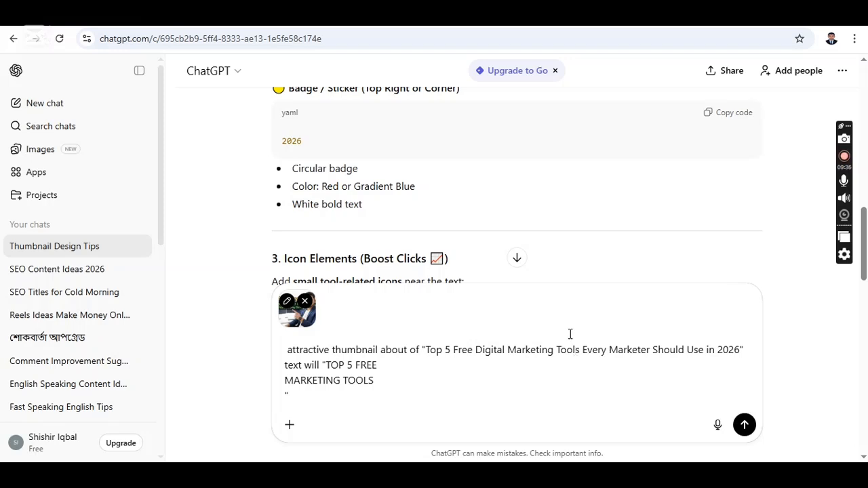
- Send the thumbnail prompt, and download the generated "Top 5 free marketing tools" image
scroll(570, 333, down, 3)
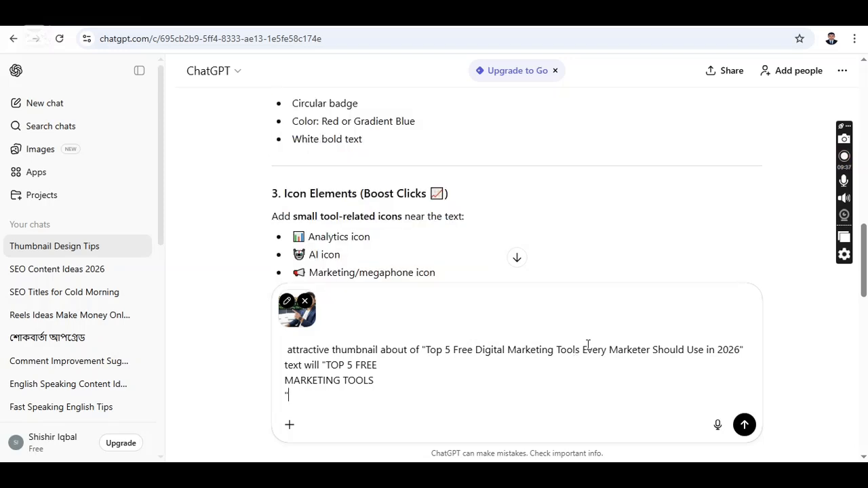
click(744, 426)
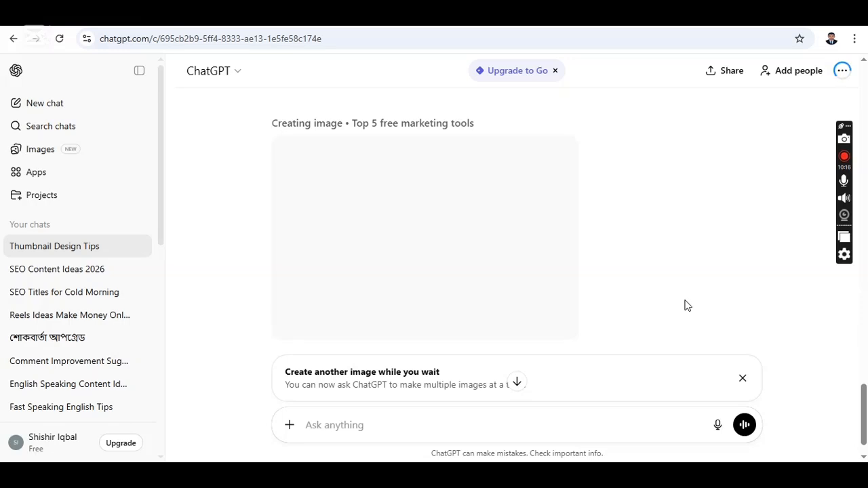
click(743, 378)
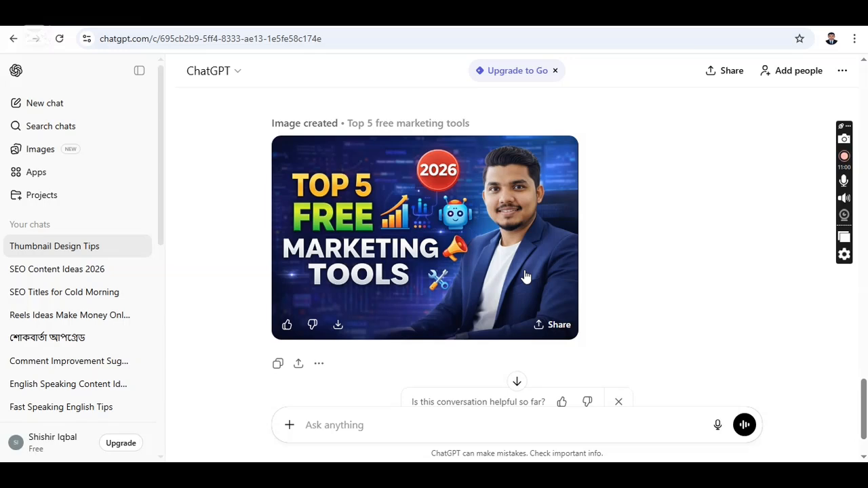
click(338, 326)
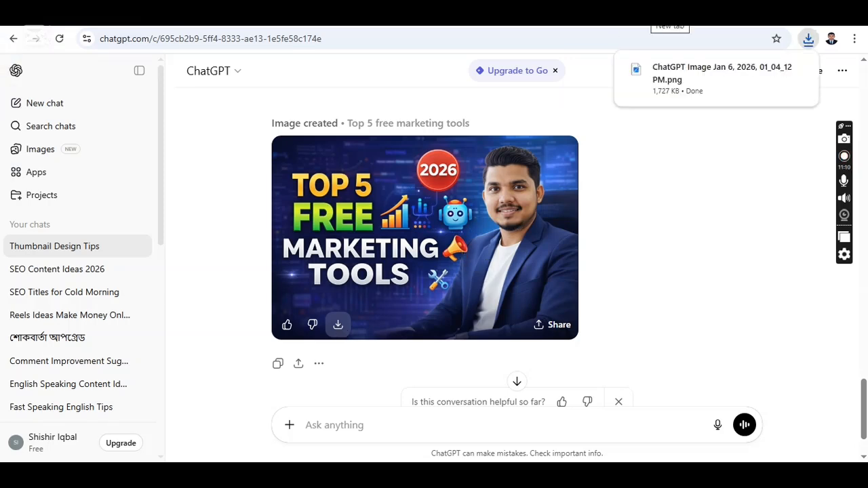
- Look up "mailchimp" in a new browser tab and open the mailchimp.com home page
click(665, 17)
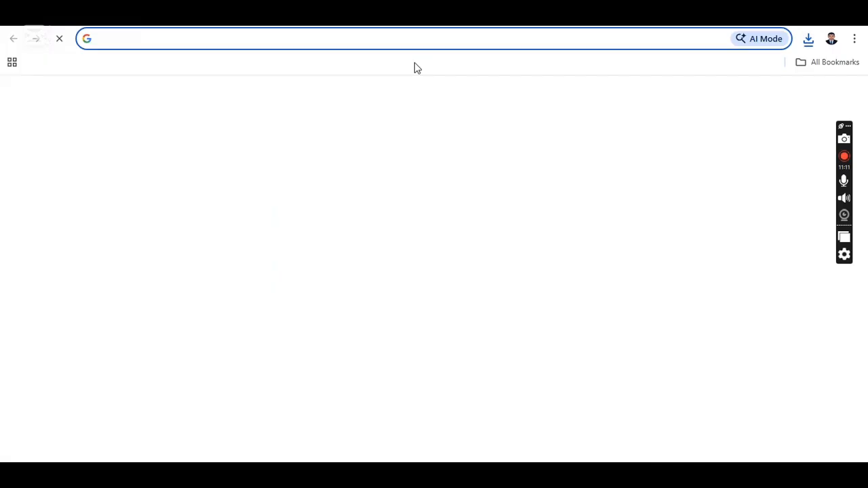
text(mailchi)
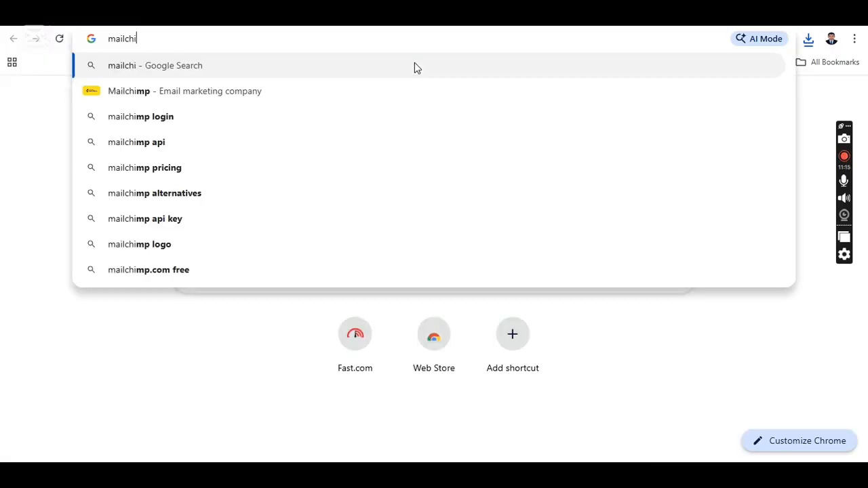
text(mp)
key(Return)
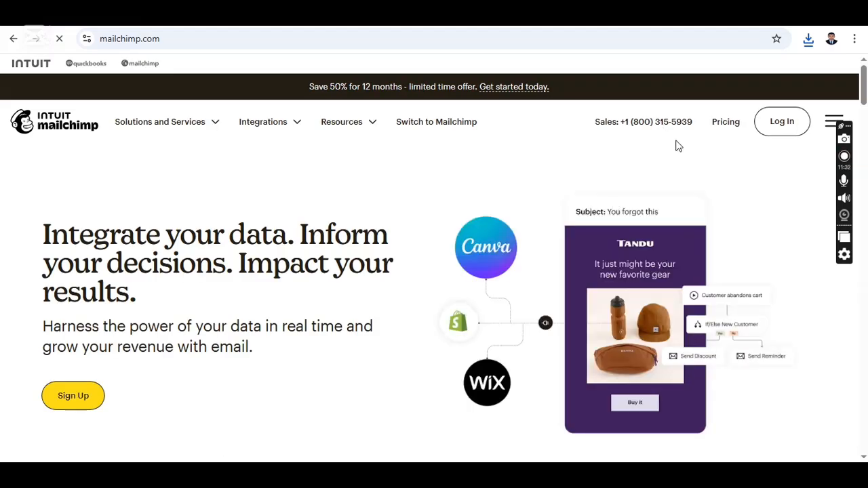
- Look over the Mailchimp home page, including its automation, generative AI, segmentation and reporting features and its holiday marketing section
scroll(112, 227, down, 3)
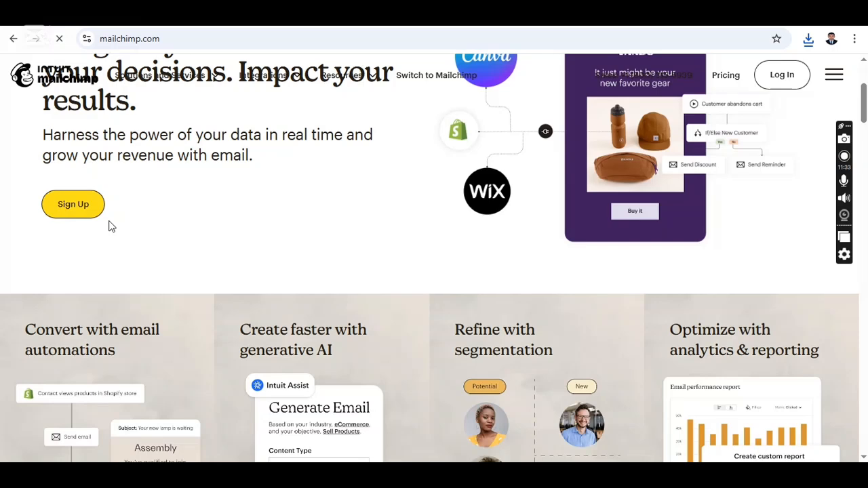
scroll(98, 231, down, 2)
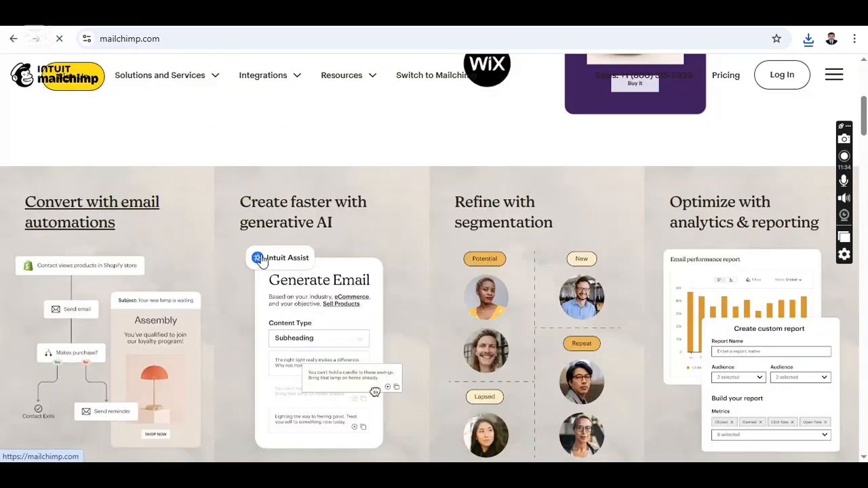
scroll(439, 273, down, 5)
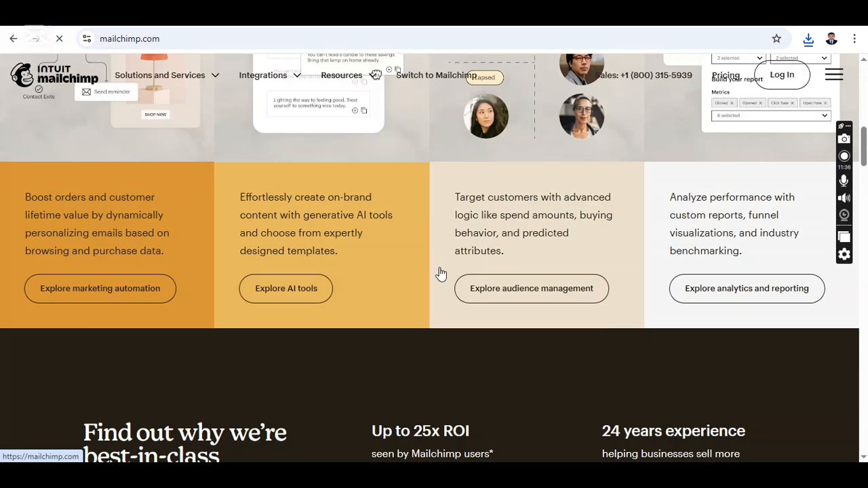
scroll(499, 365, down, 4)
scroll(499, 364, down, 6)
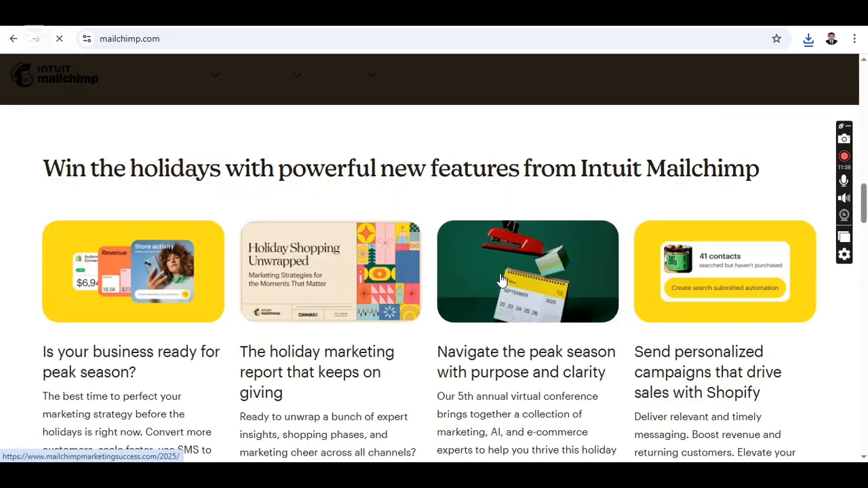
scroll(400, 242, up, 5)
scroll(400, 243, up, 15)
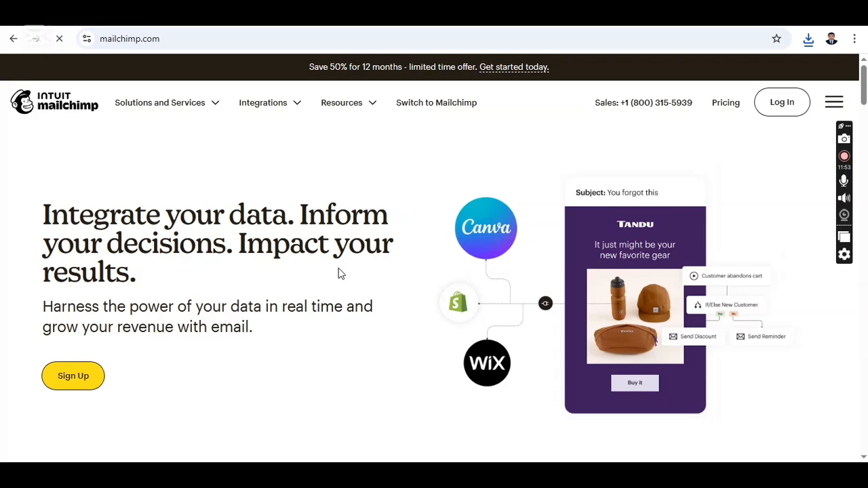
scroll(341, 273, down, 1)
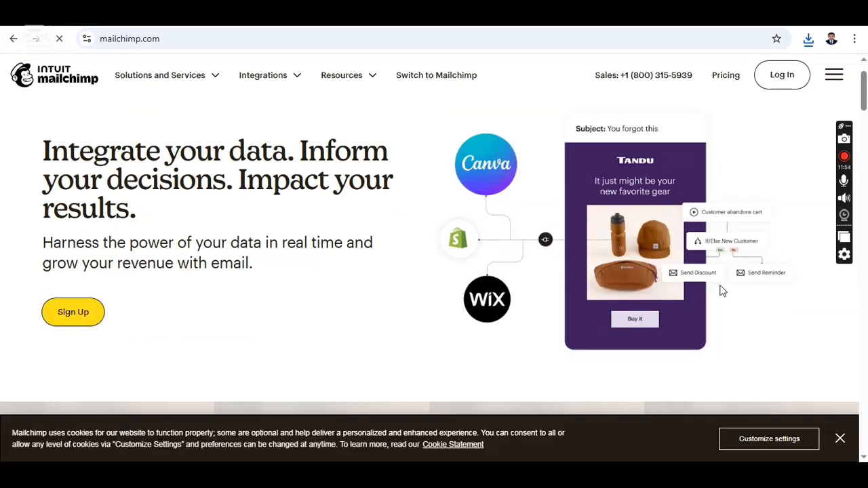